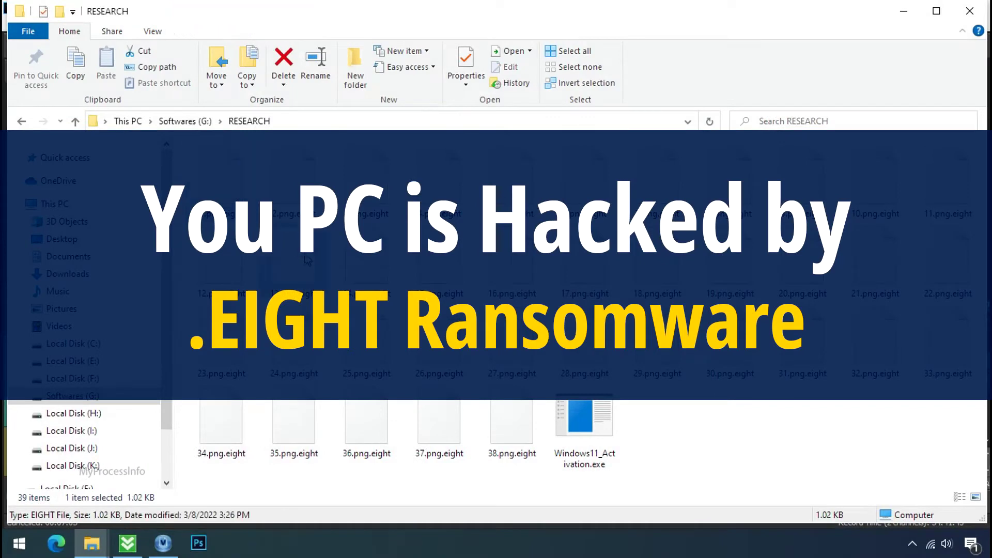
- Review the size and date details of the encrypted .eight files in RESEARCH
left_click(554, 281)
left_click(657, 181)
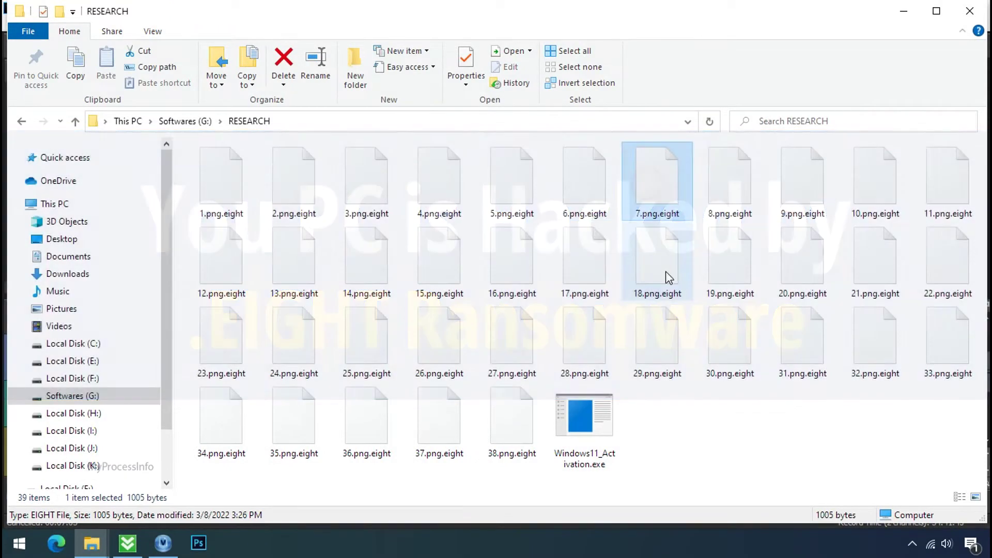
left_click(658, 368)
left_click(468, 341)
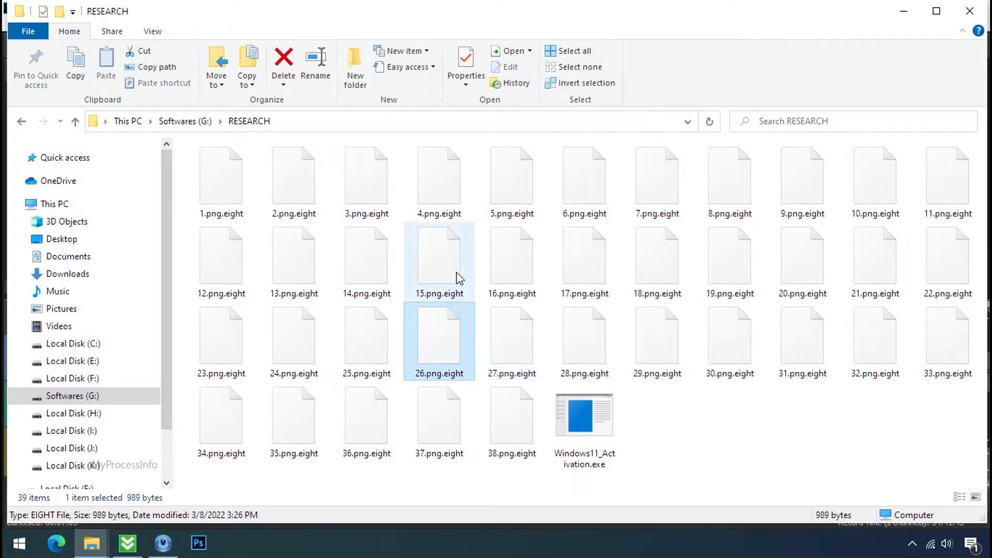
left_click(459, 276)
- Rename 16.png.eight to 16.png and accept the extension change warning
left_click(520, 298)
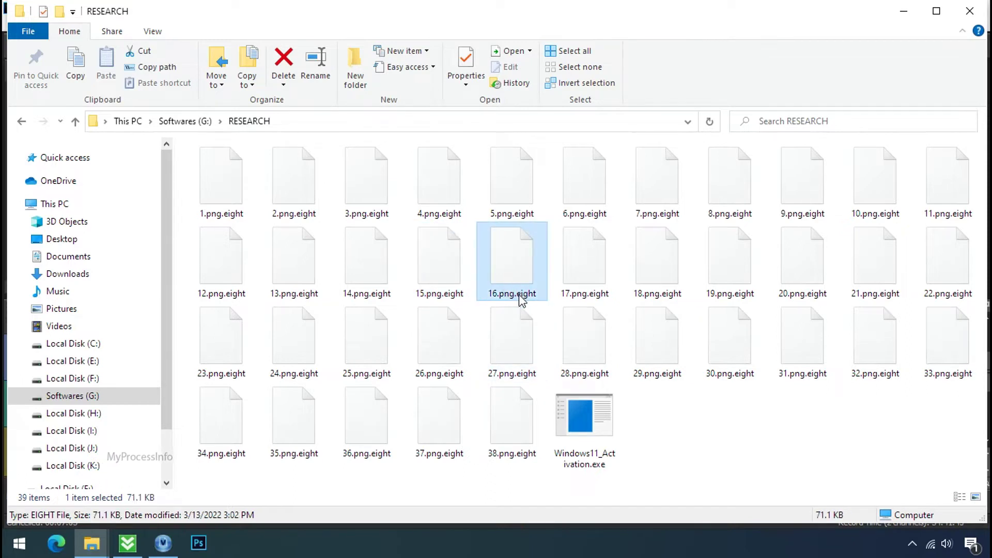
left_click(520, 298)
left_click_drag(517, 294, 544, 296)
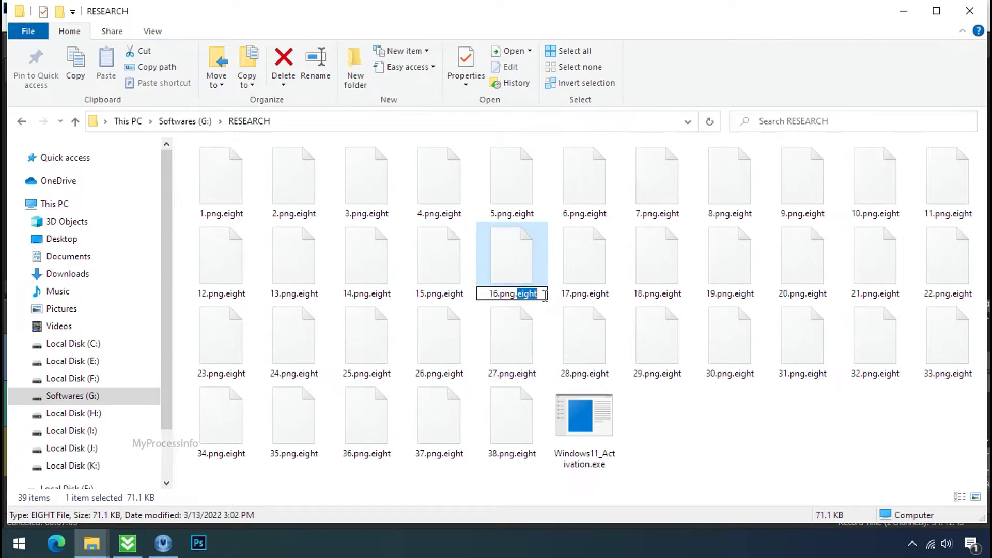
key("BackSpace")
key("Return")
left_click(560, 277)
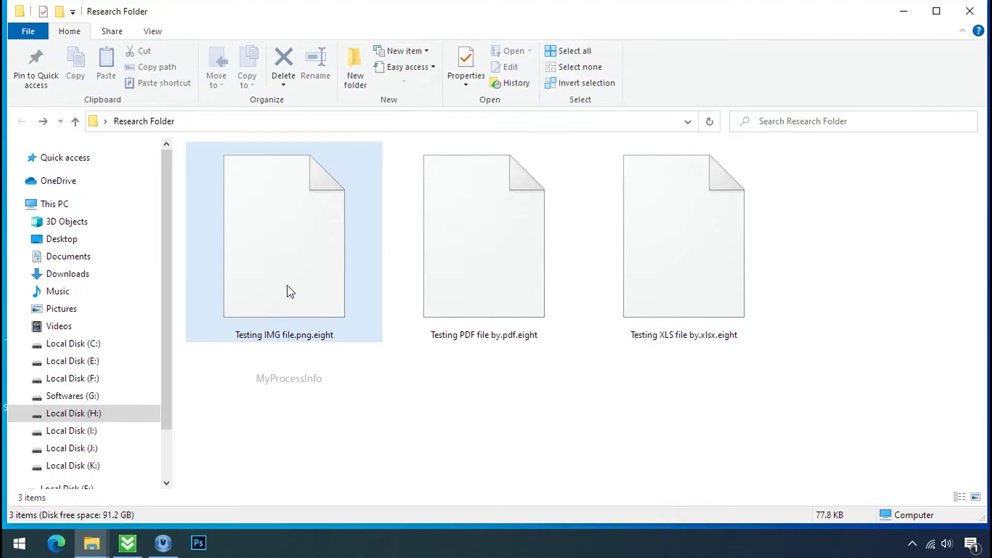
- Look over the encrypted image, PDF and XLS test files
left_click(286, 287)
left_click(511, 255)
left_click(670, 246)
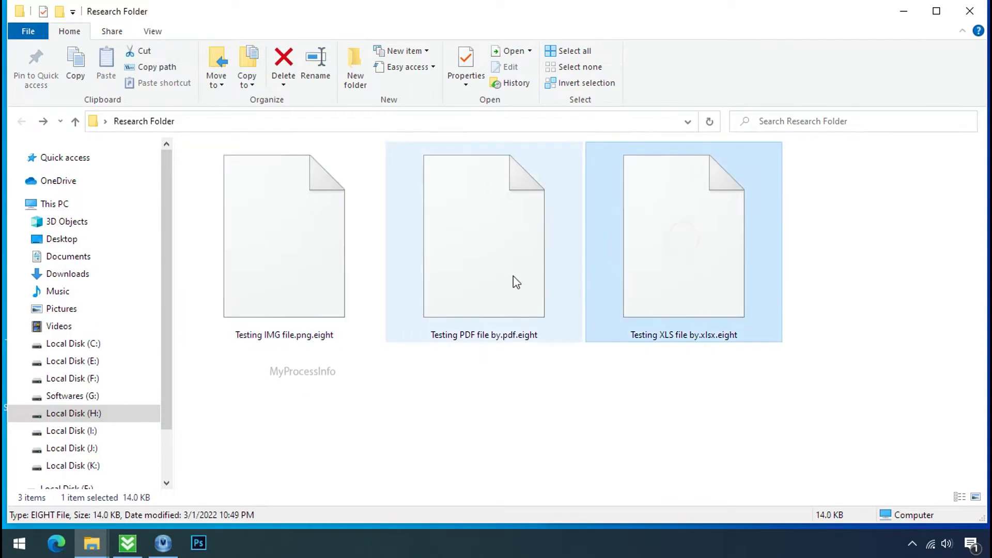
left_click(488, 279)
- Remove .eight from Testing IMG file.png.eight, confirm the warning, and open it in Photos
left_click(283, 289)
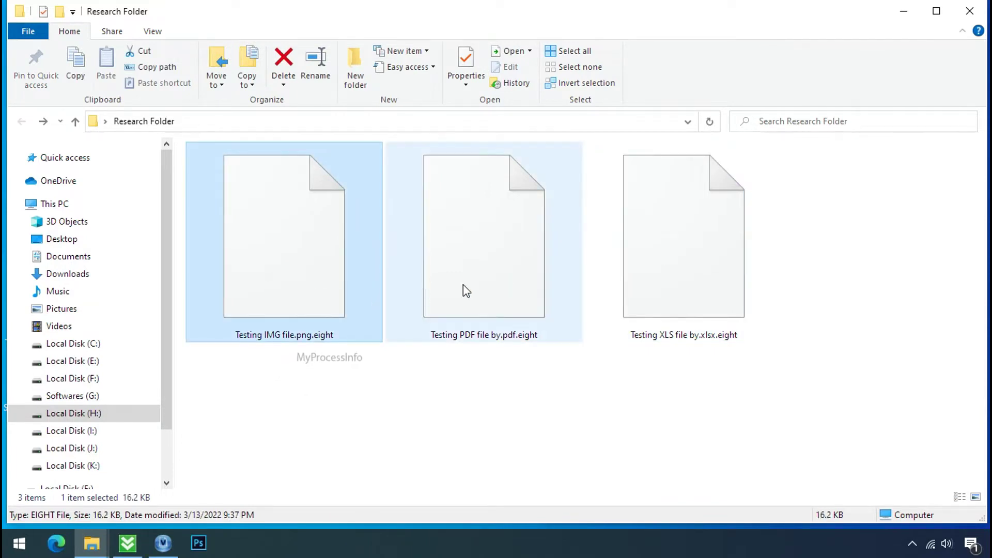
left_click(319, 333)
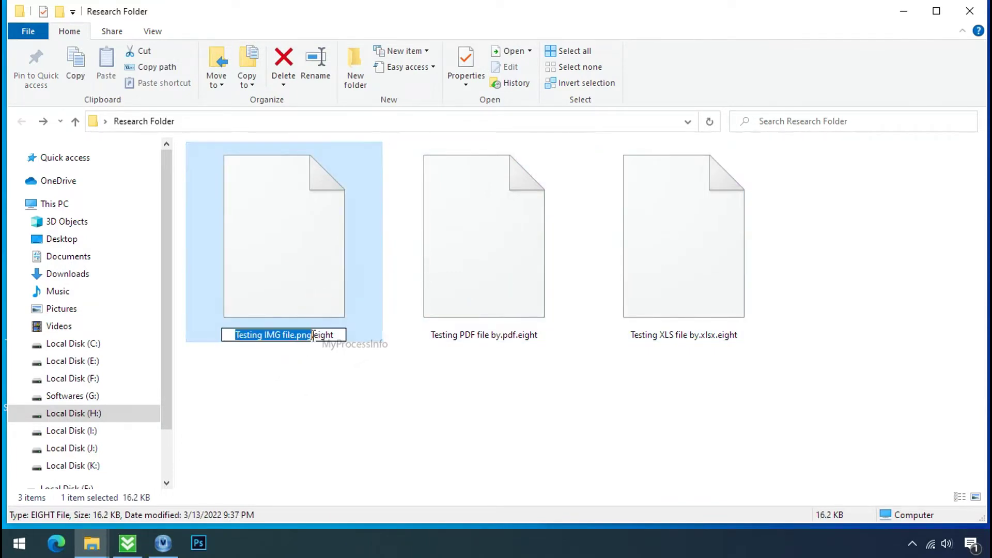
left_click_drag(314, 336, 333, 336)
key("Delete")
left_click(346, 368)
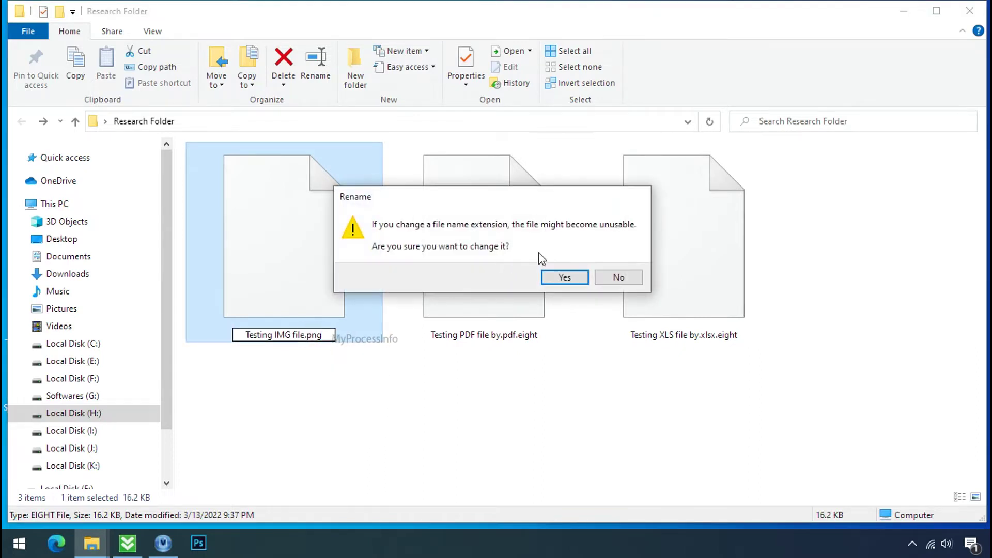
left_click(563, 275)
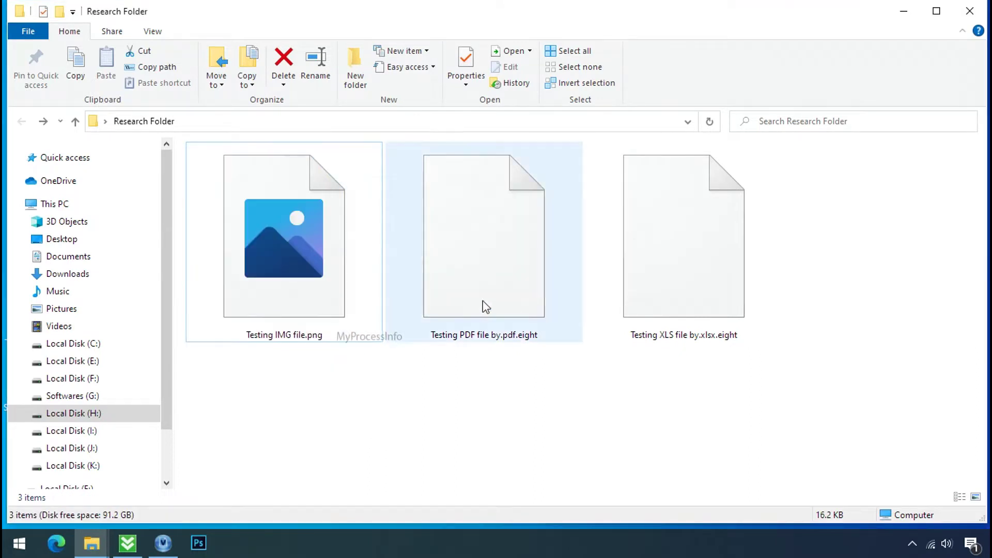
double_click(339, 291)
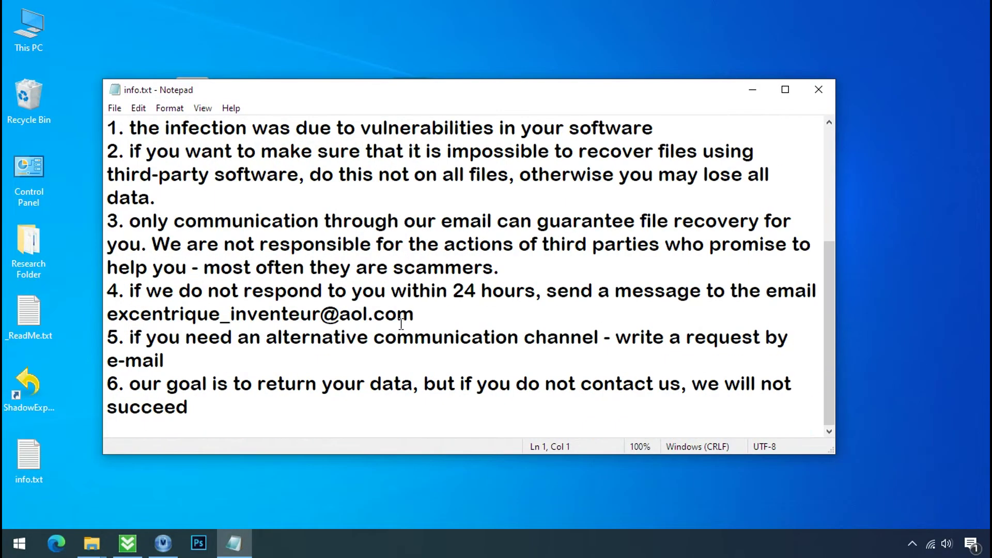
scroll(401, 325, "up", 3)
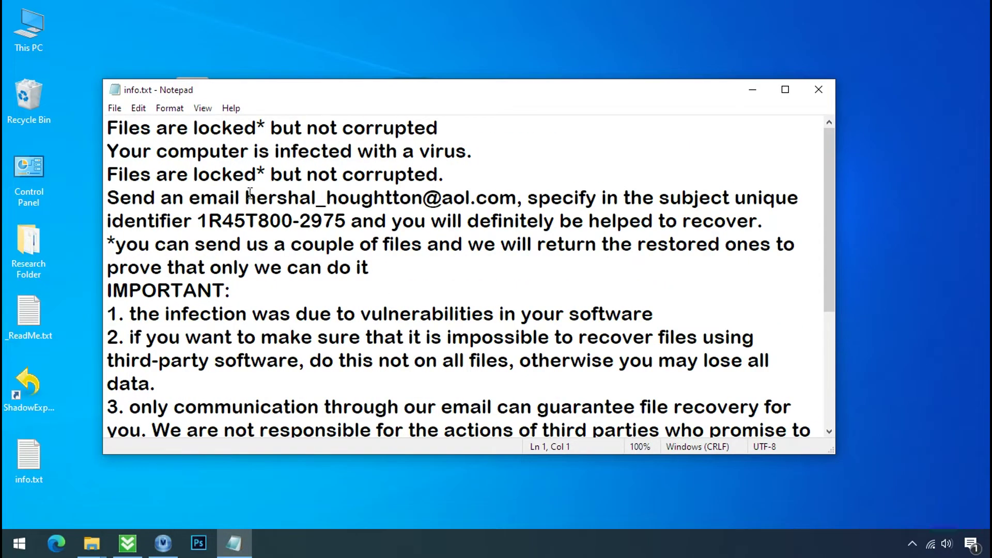
left_click_drag(250, 194, 516, 192)
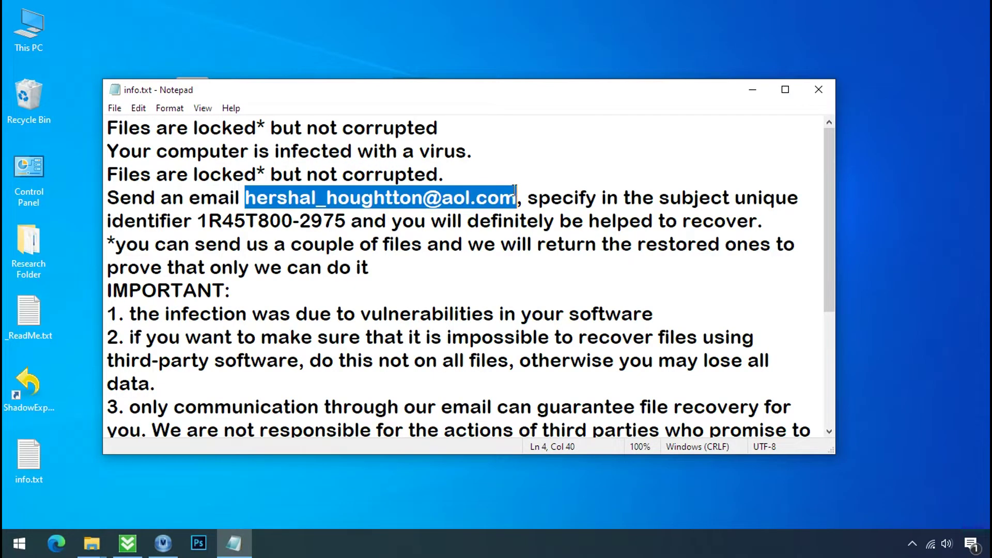
scroll(498, 207, "down", 3)
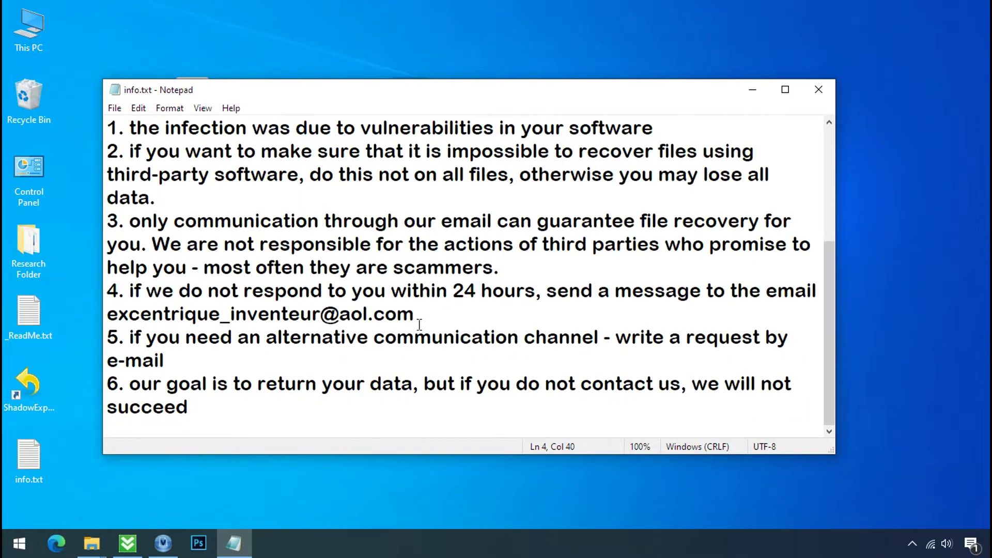
left_click_drag(417, 316, 97, 322)
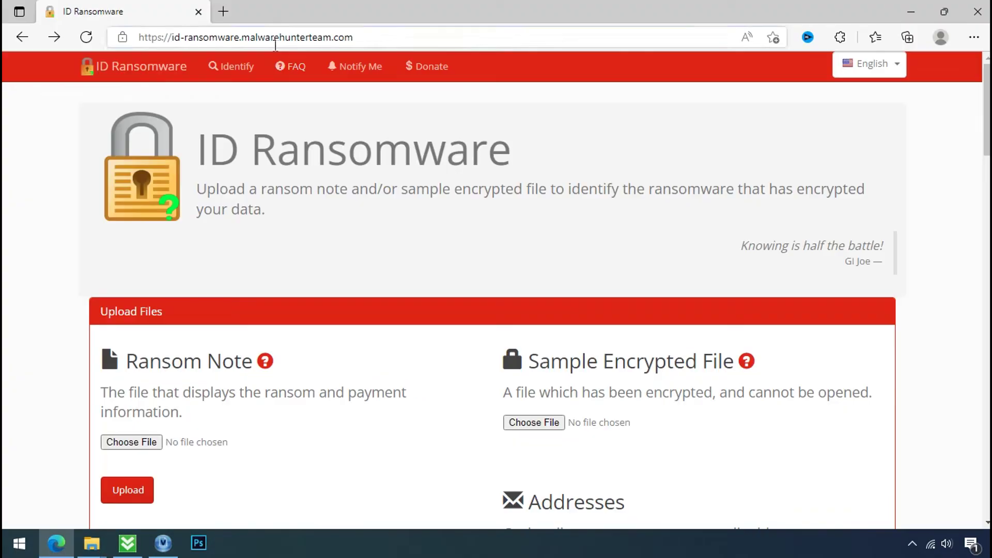
- Upload info.txt as the ransom note on ID Ransomware
left_click(272, 38)
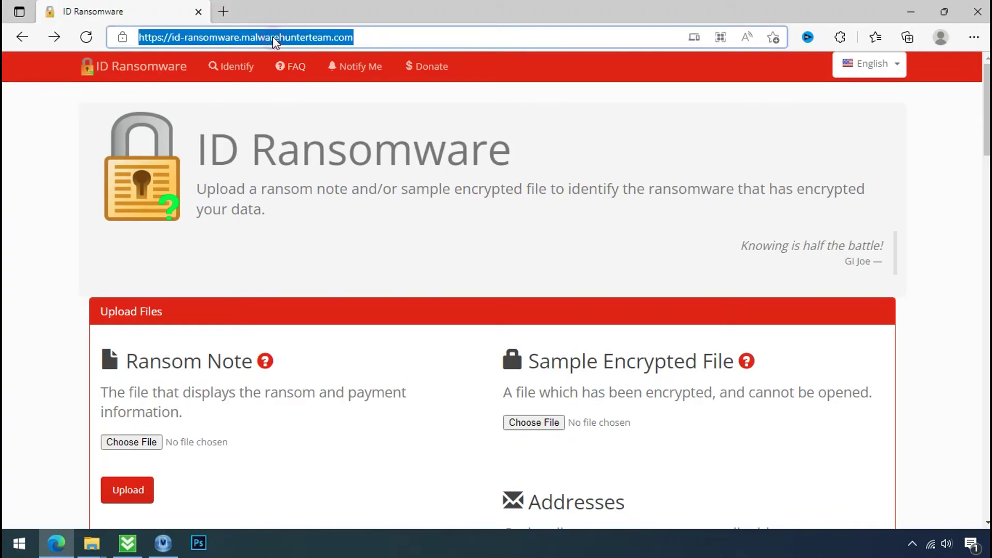
left_click(107, 445)
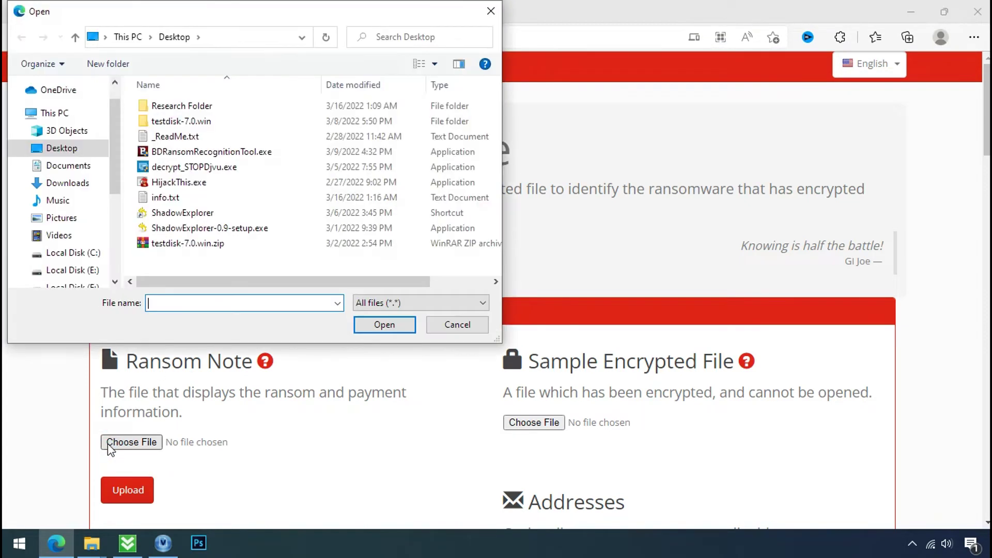
double_click(196, 205)
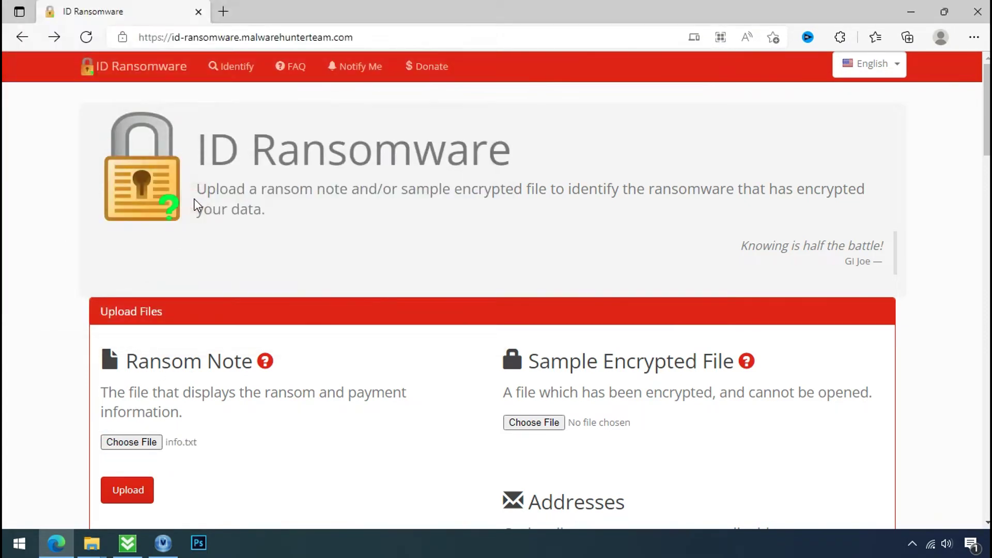
left_click(137, 493)
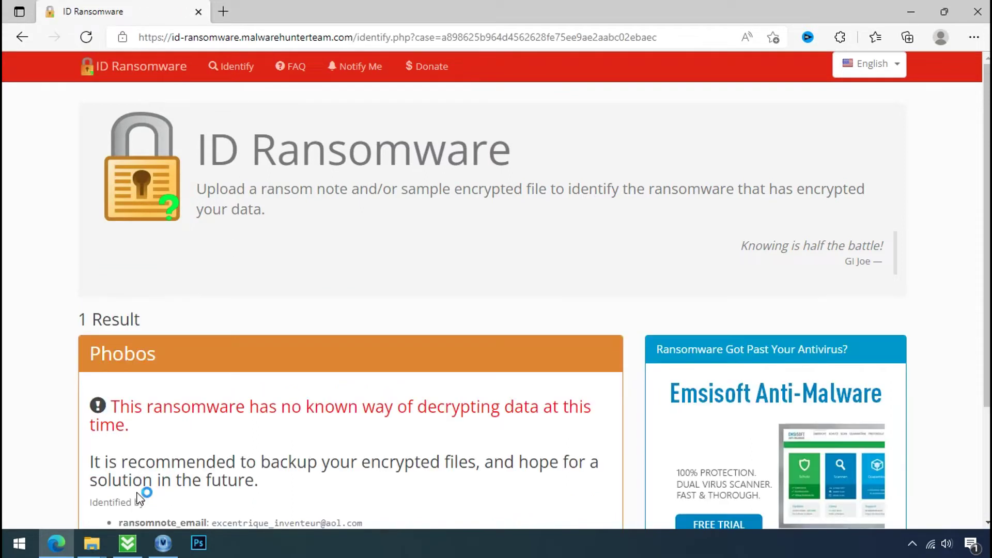
- Select the identified ransomware name Phobos and scroll down to the decryption details
left_click_drag(183, 359, 112, 362)
left_click(93, 376)
double_click(90, 362)
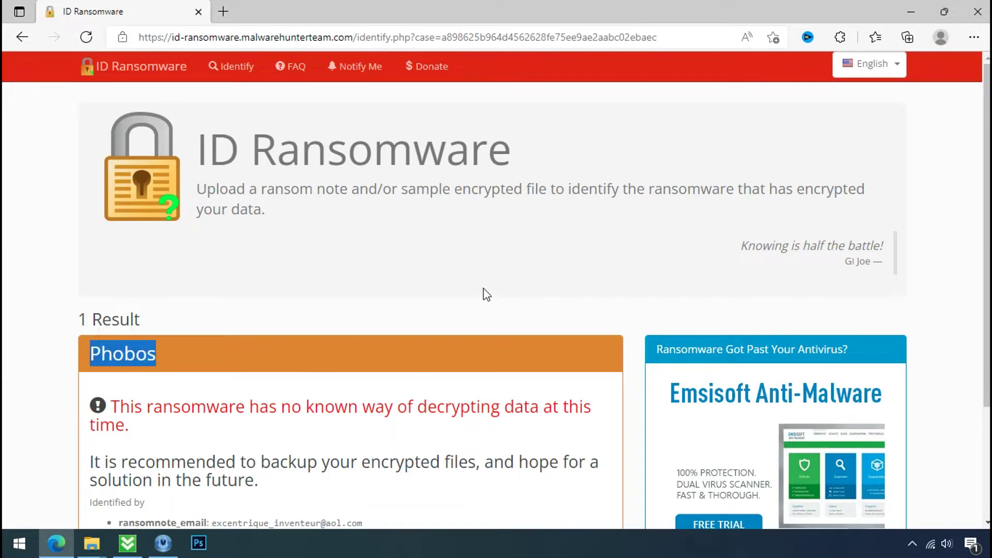
scroll(490, 286, "down", 1)
scroll(205, 426, "down", 2)
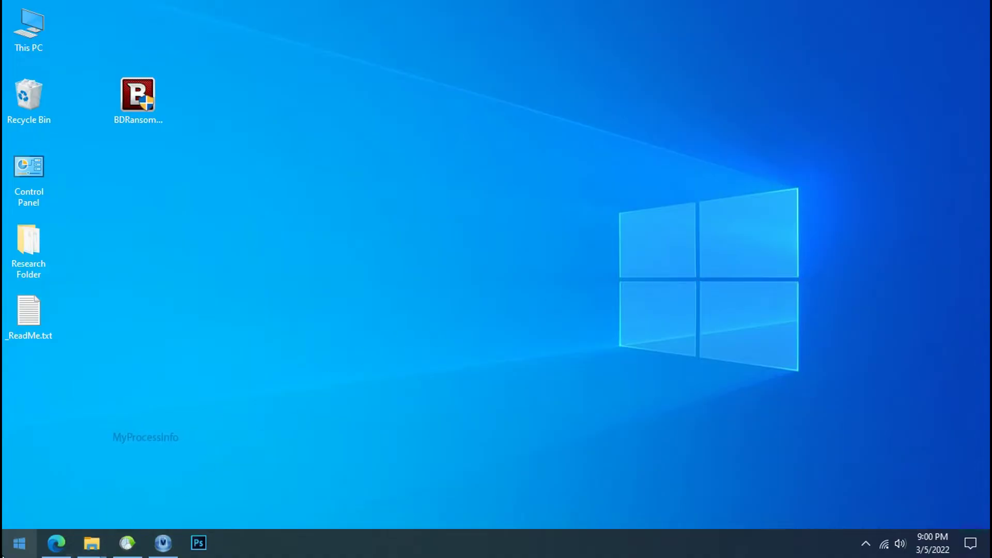
- Open %LOCALAPPDATA% from the Start search and select the suspicious 5ew43s4e0r.exe
left_click(19, 542)
left_click(47, 517)
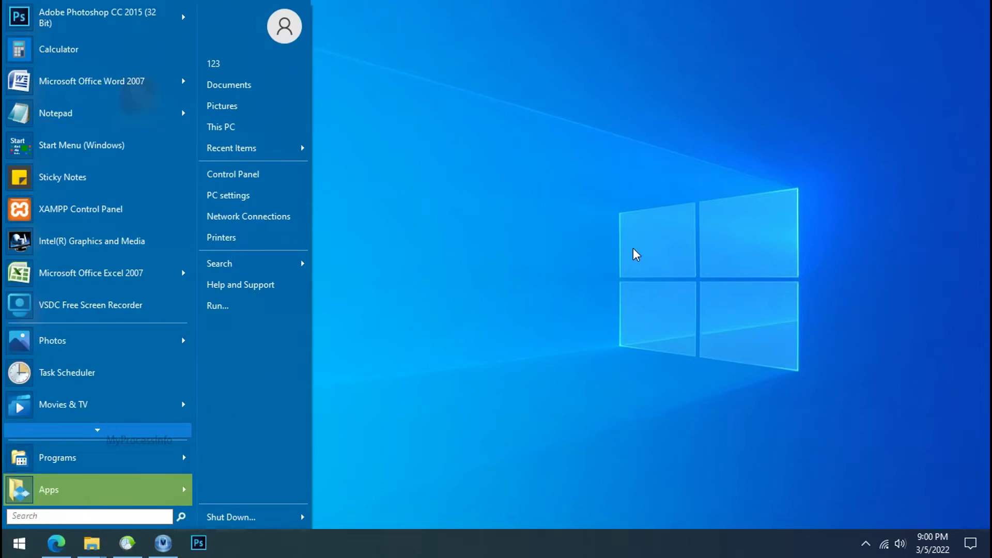
type("%LOCALAPP")
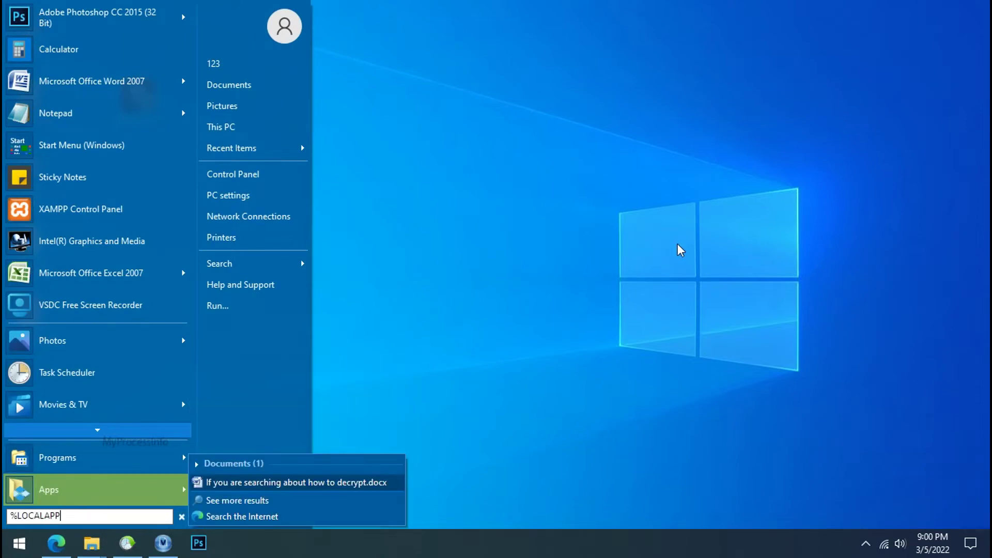
type("DATA%")
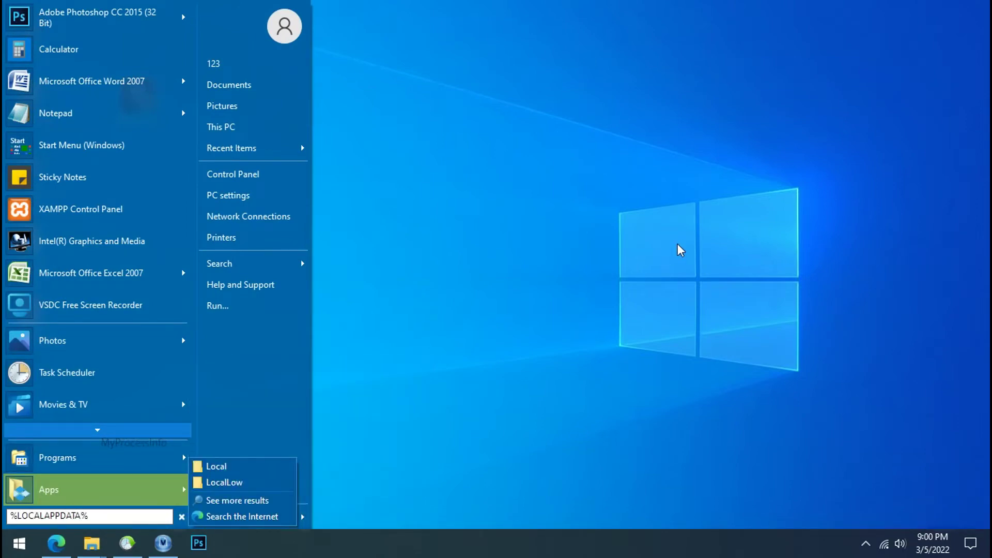
key("Return")
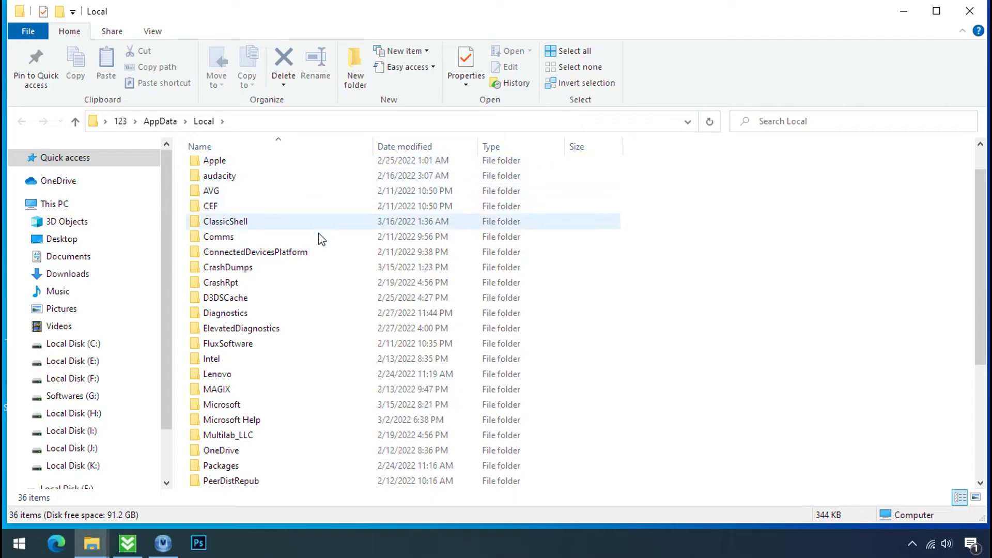
scroll(316, 333, "down", 4)
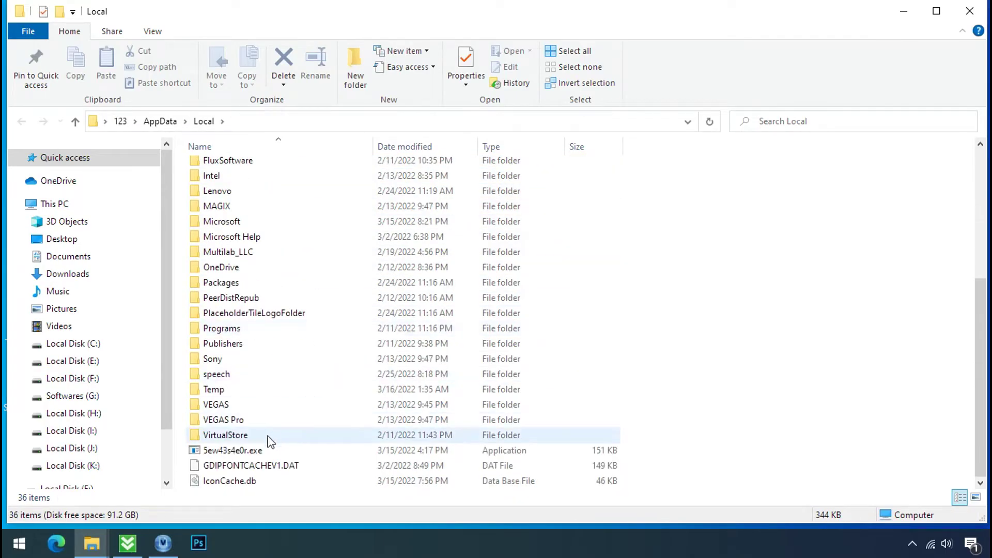
left_click(257, 453)
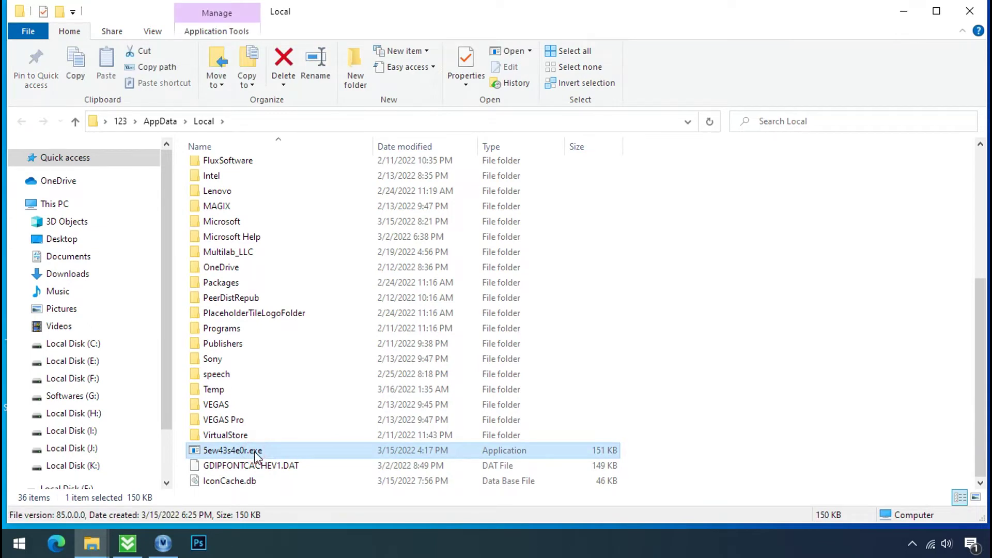
left_click(903, 11)
- Launch Task Manager from the taskbar, end the 5ew43s4e0r.exe process, and close it
right_click(759, 552)
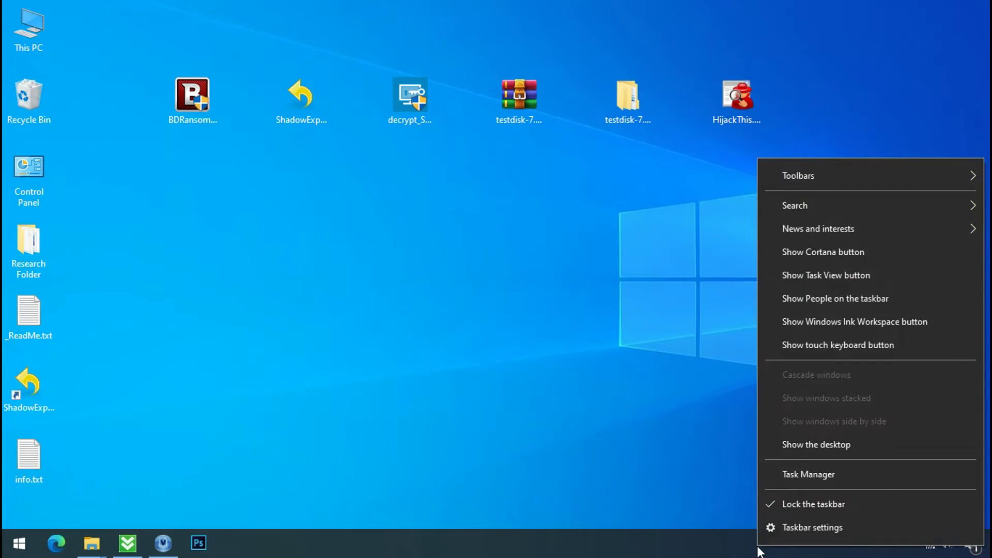
left_click(800, 482)
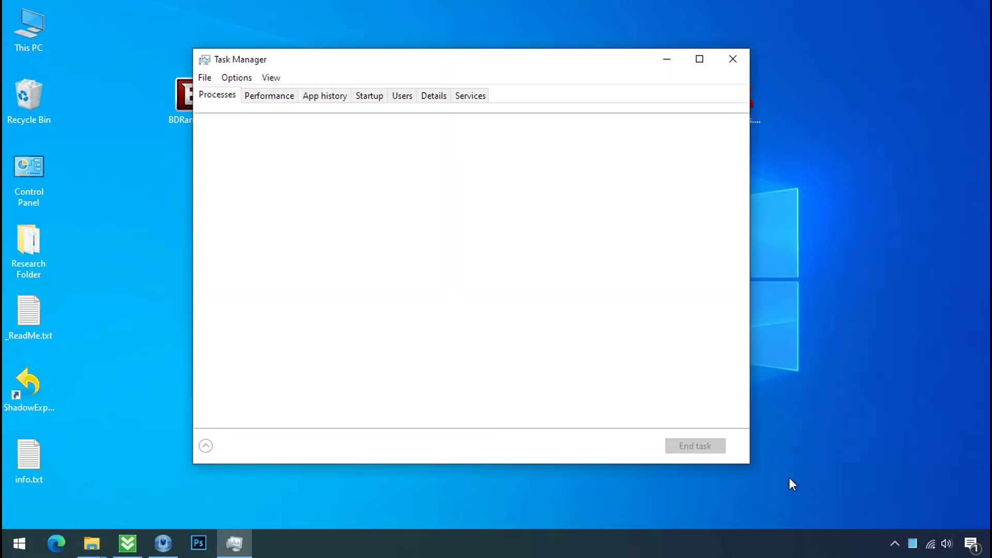
left_click(263, 181)
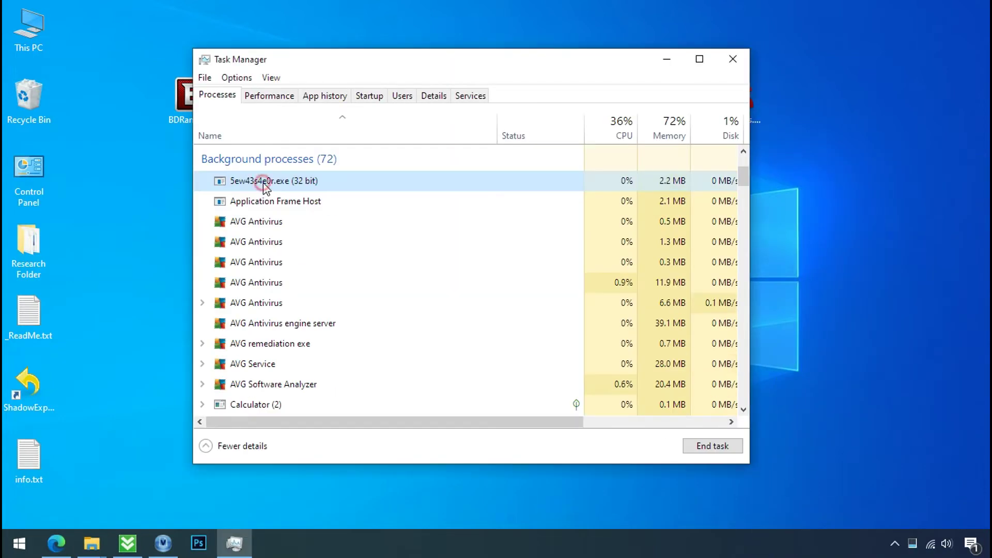
right_click(263, 182)
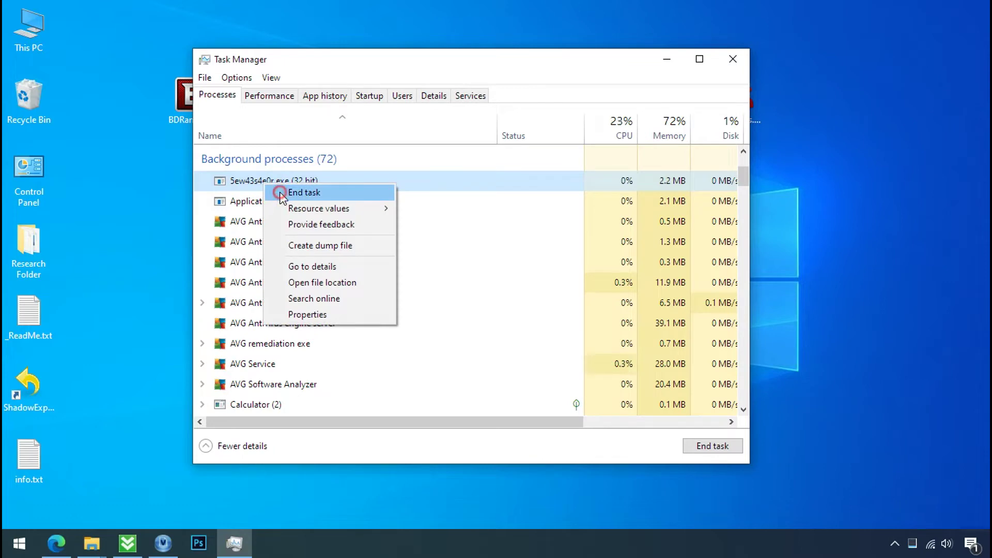
left_click(282, 192)
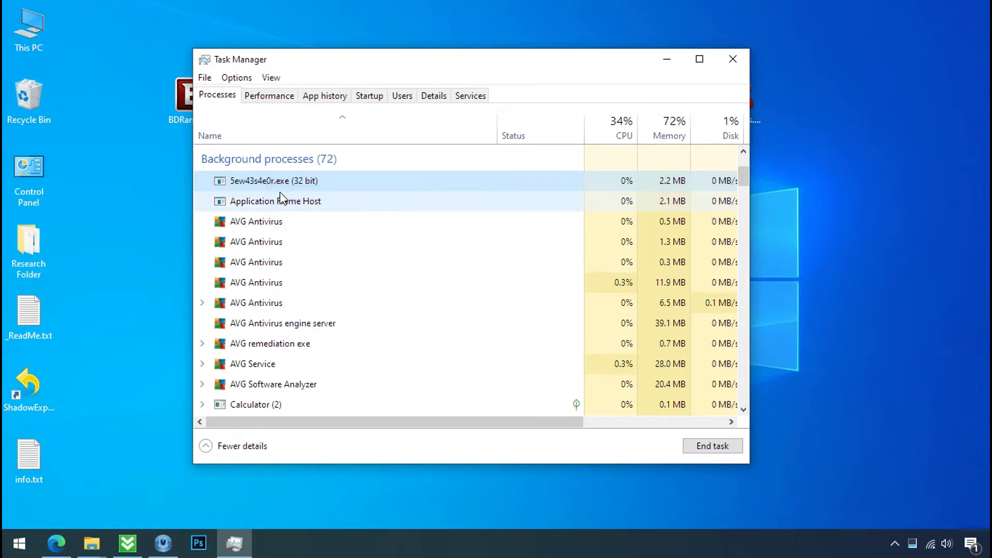
left_click(733, 59)
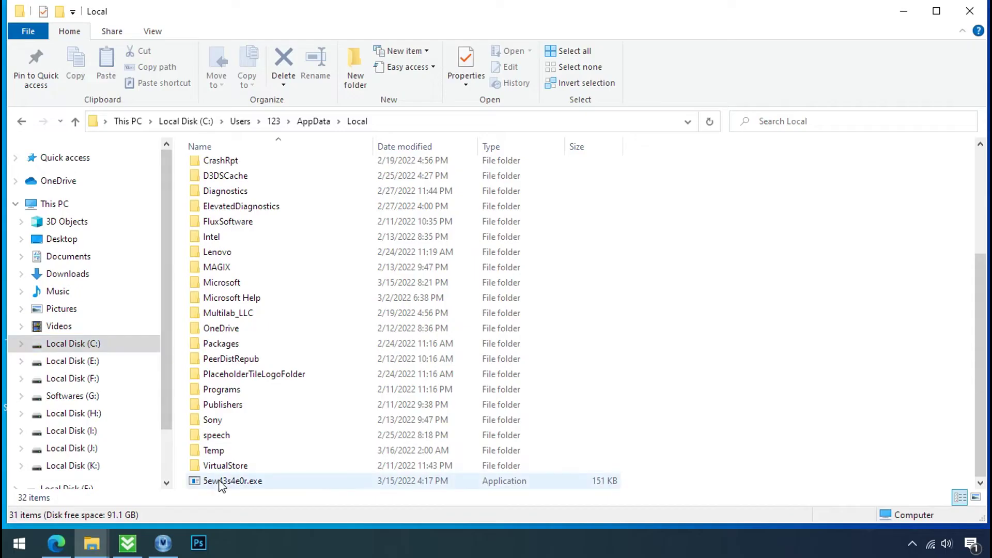
- Delete 5ew43s4e0r.exe from AppData\Local through its context menu
right_click(221, 483)
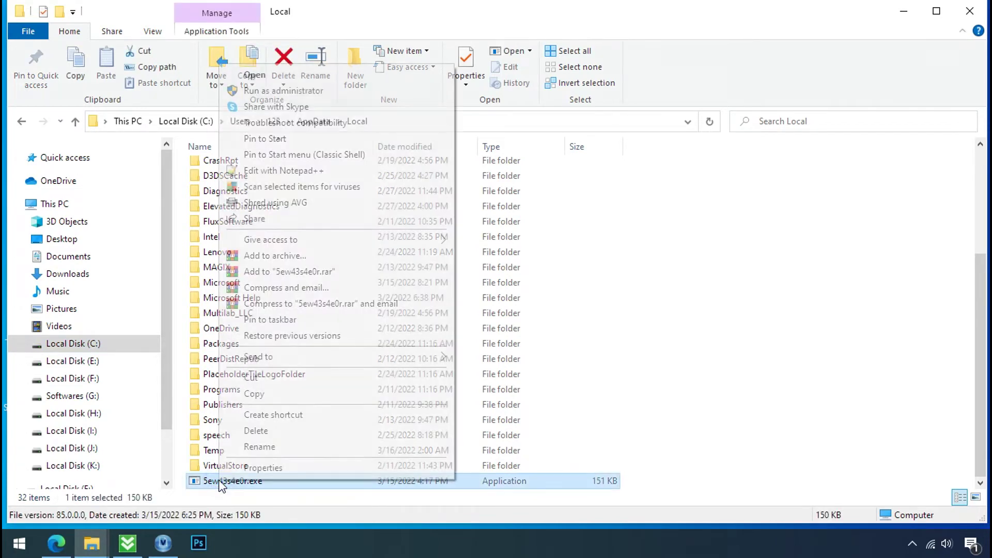
left_click(245, 431)
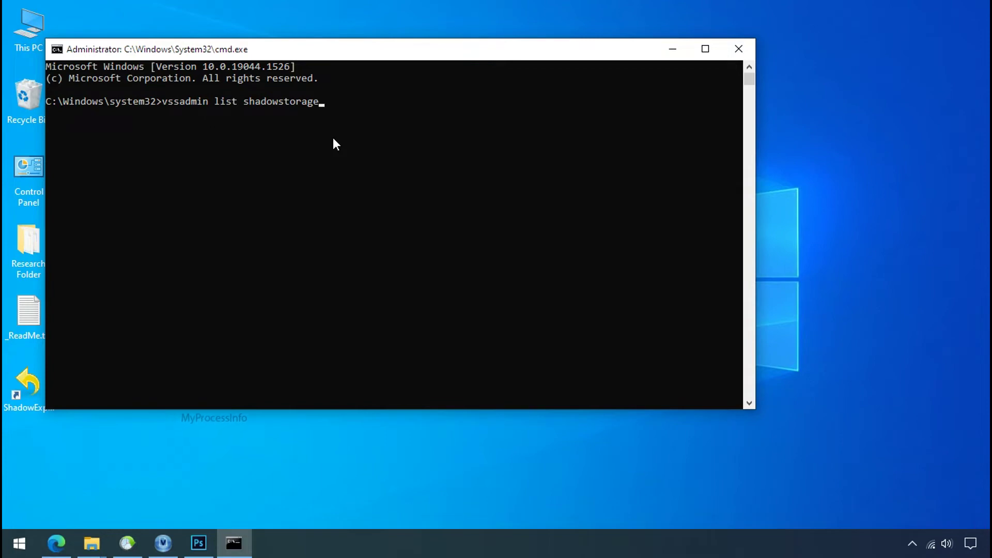
- Run vssadmin list shadowstorage to show shadow storage used on C: and H:
key("Return")
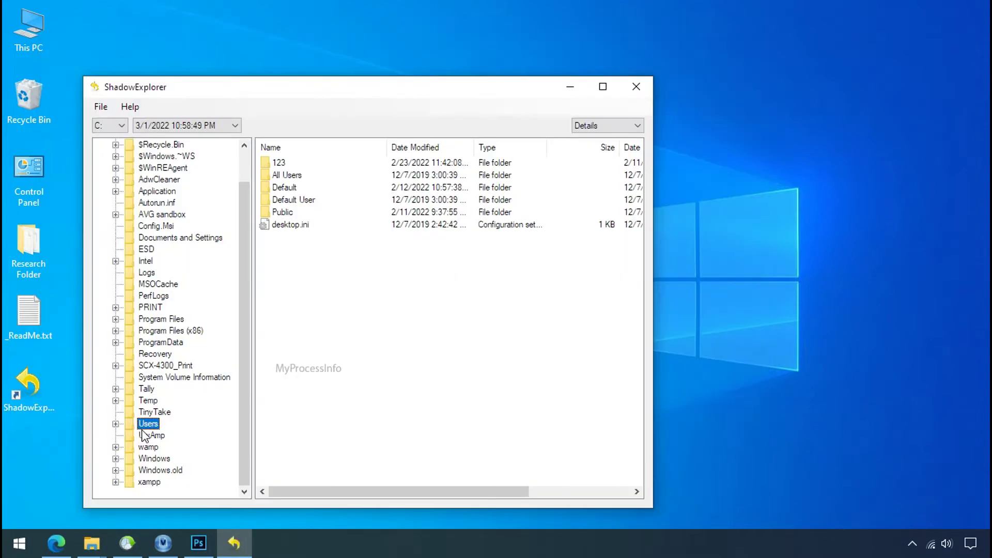
- Open 123 > Desktop in the snapshot, start exporting Research Folder, and download ShadowExplorer-0.9-setup.exe
double_click(282, 162)
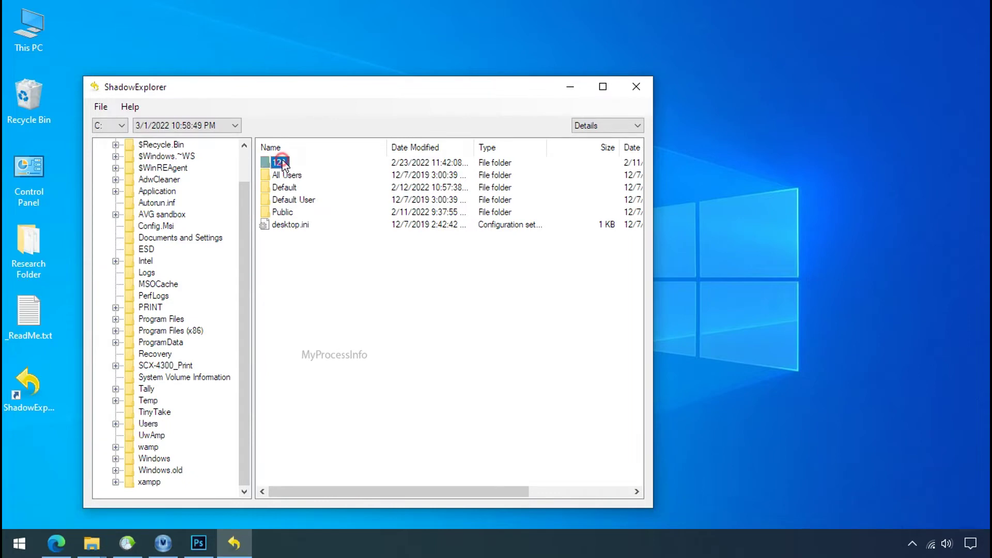
double_click(288, 225)
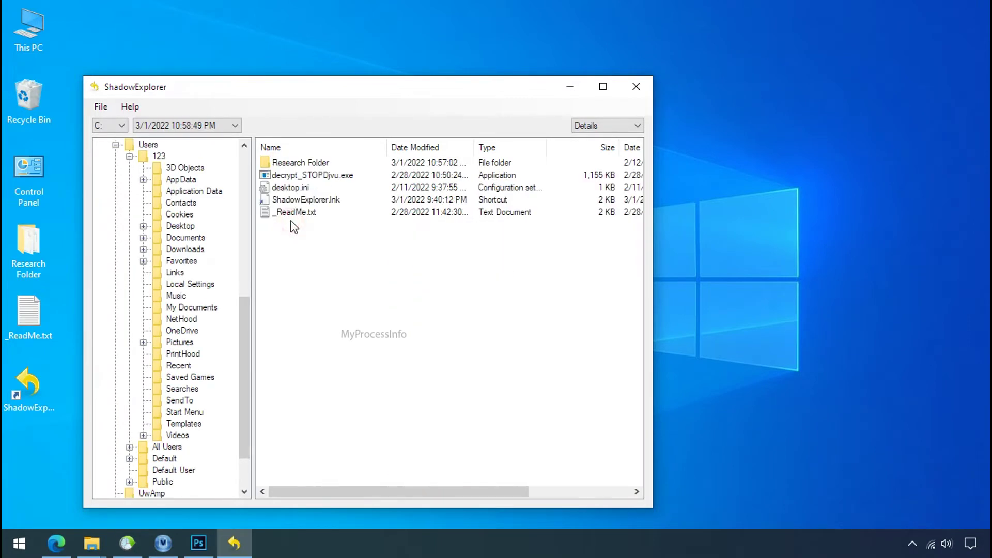
right_click(313, 165)
left_click(331, 174)
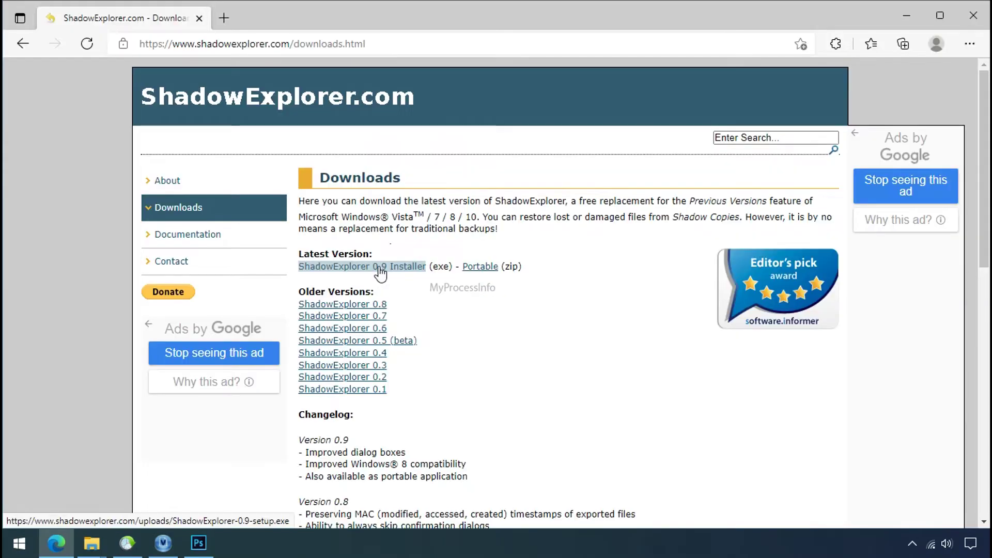
left_click(385, 267)
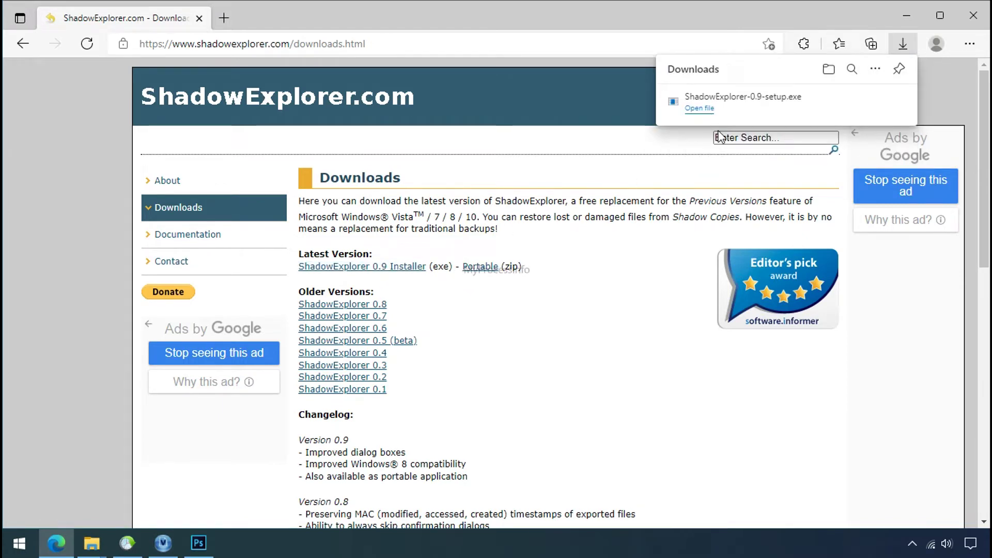
- Launch ShadowExplorer and select drive C: with the 3/1/2022 10:58:49 PM snapshot
left_click(972, 15)
double_click(28, 387)
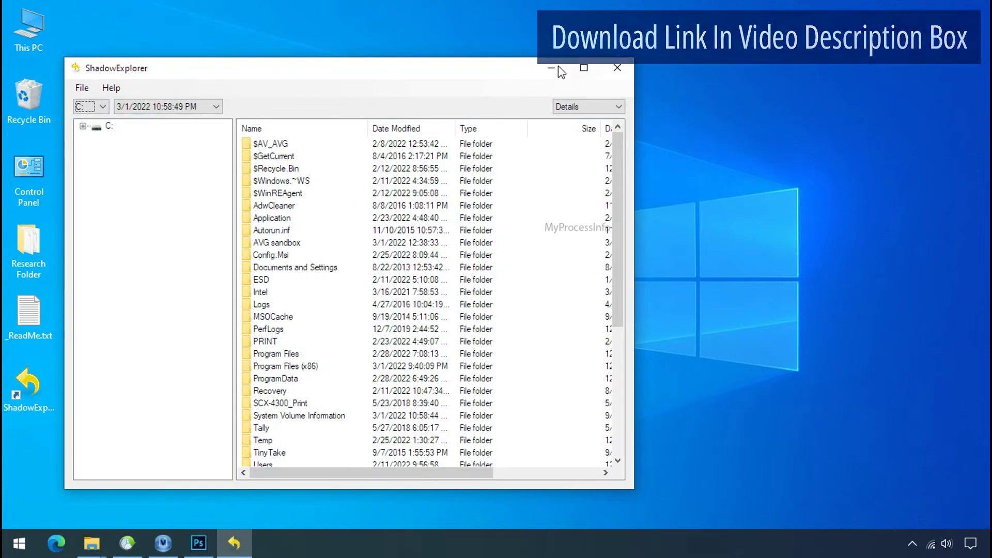
left_click(102, 107)
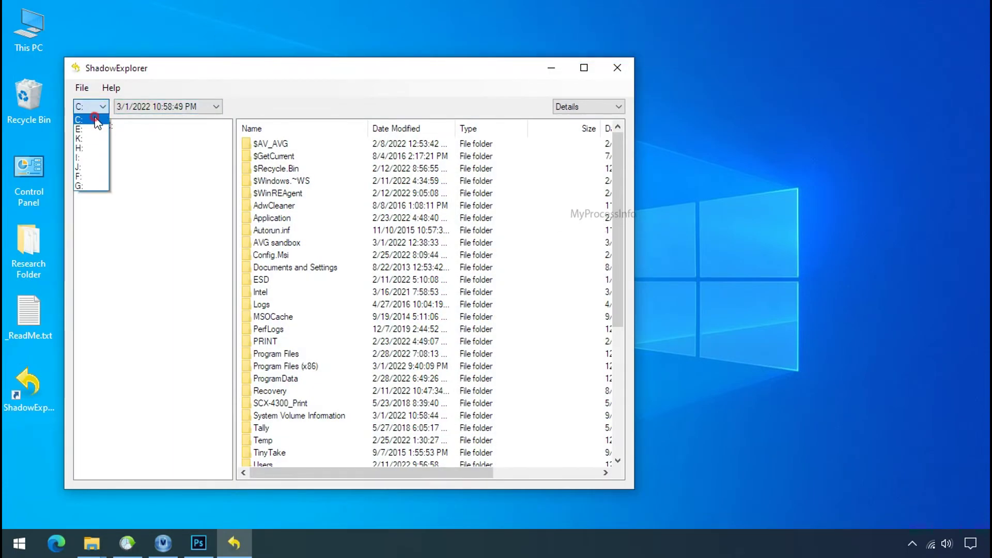
left_click(160, 128)
left_click(191, 106)
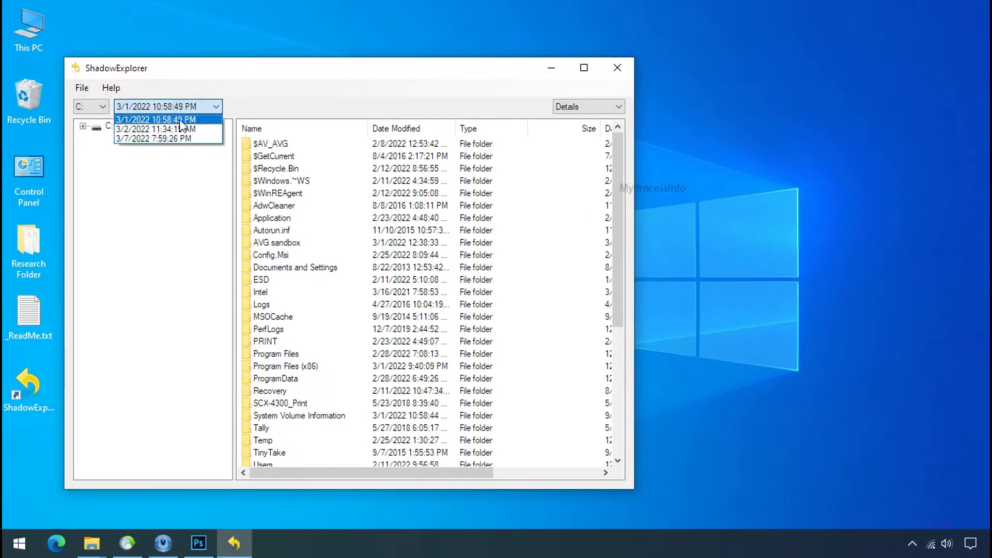
left_click(180, 120)
- Browse to Users > 123 > Desktop and start exporting Research Folder
double_click(109, 127)
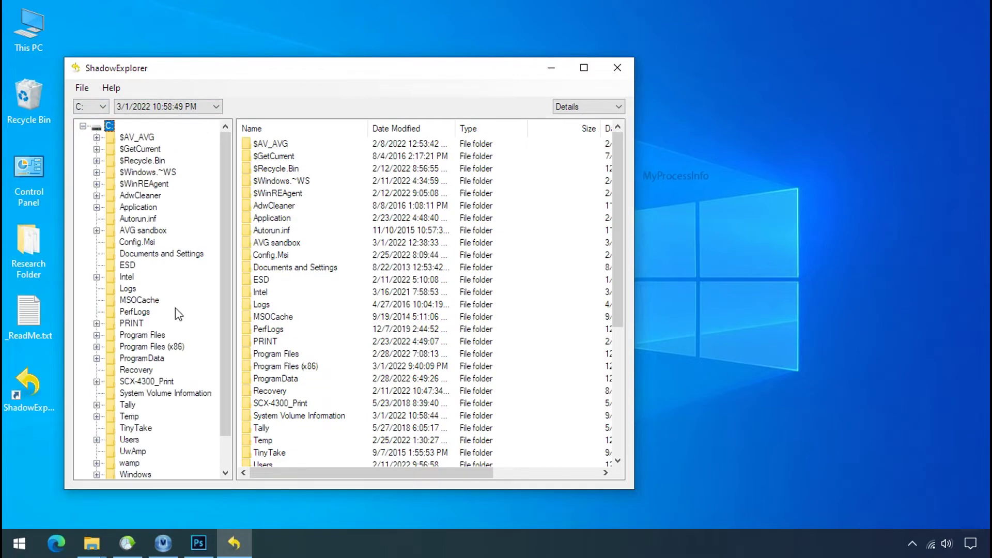
left_click(129, 440)
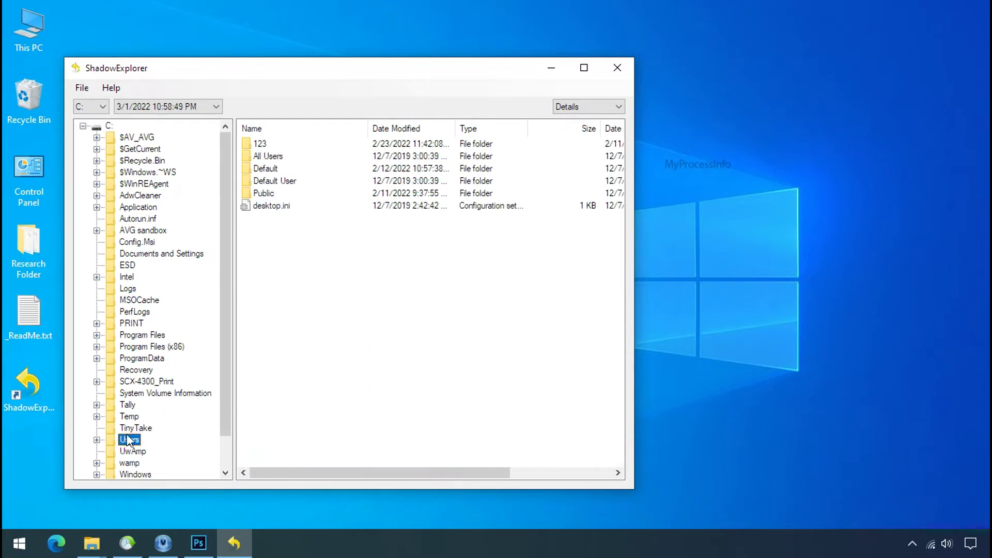
double_click(258, 145)
left_click(269, 207)
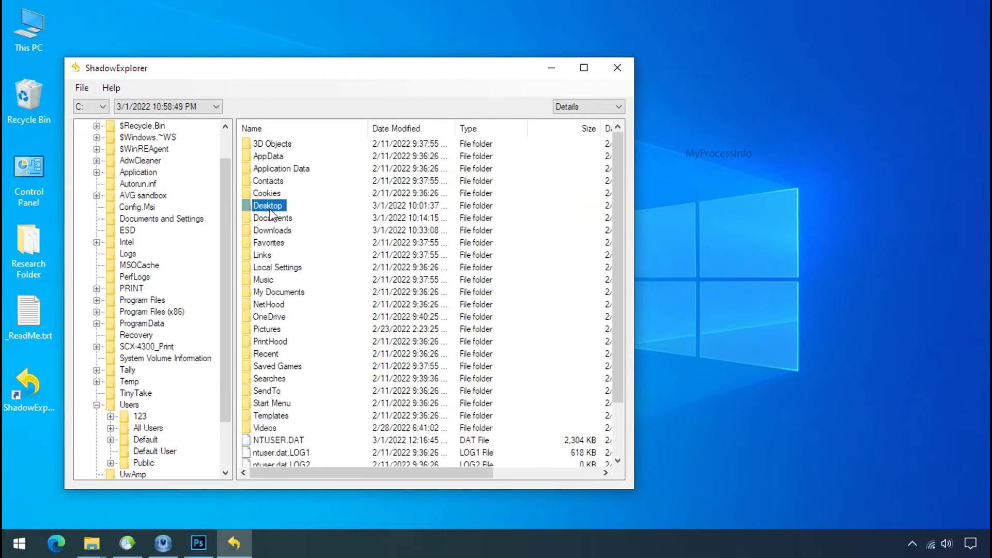
double_click(270, 209)
left_click(277, 145)
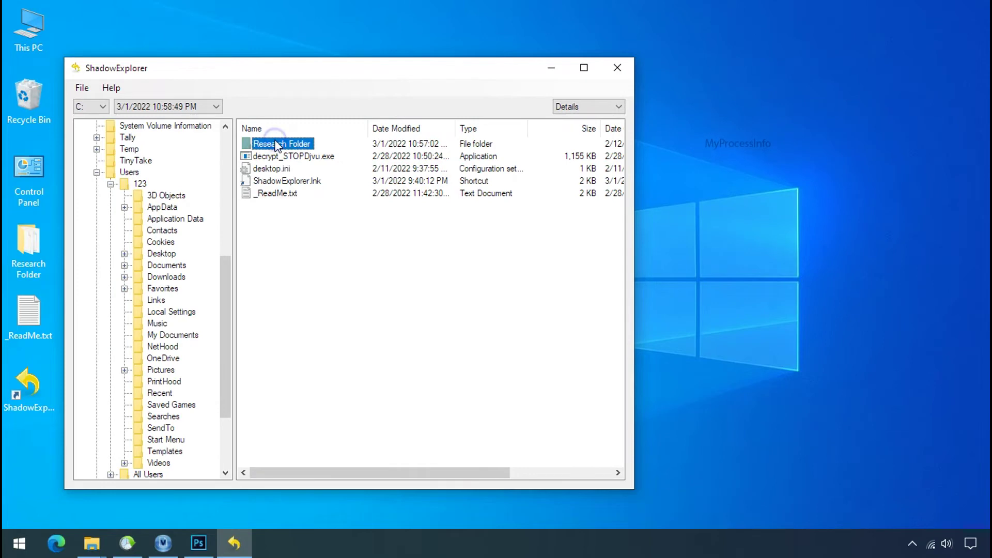
right_click(277, 145)
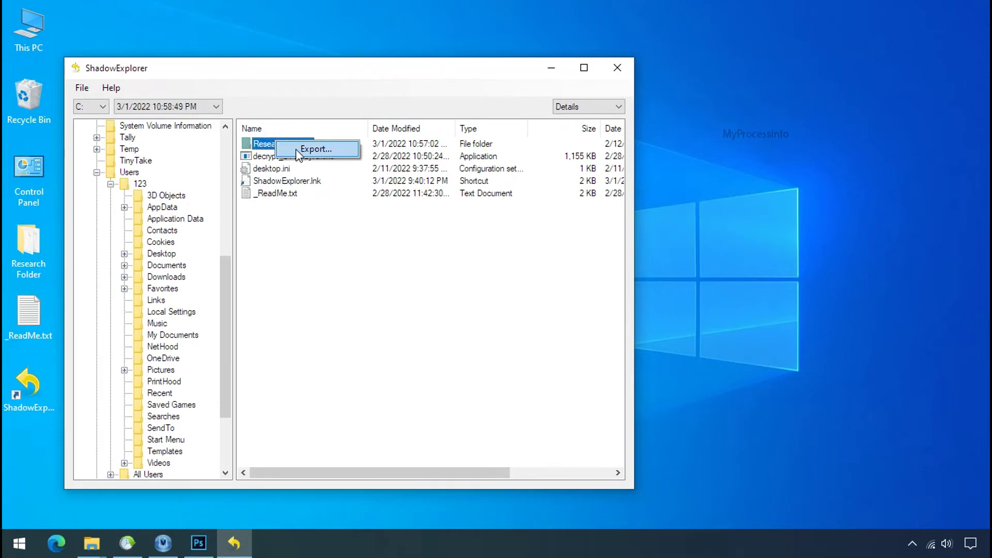
left_click(300, 151)
- Choose the Recover folder on Softwares (G:) as the destination and confirm the export
double_click(448, 262)
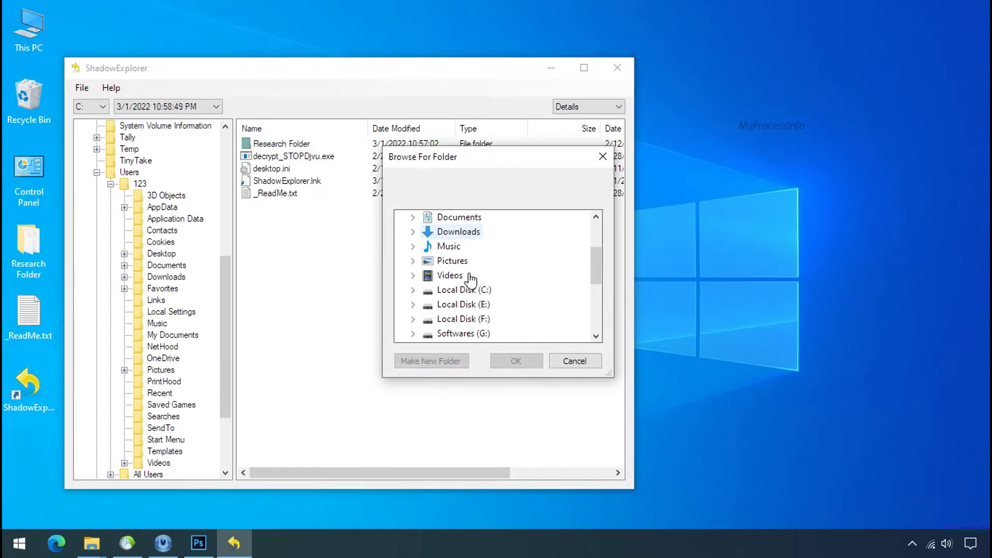
scroll(470, 279, "down", 1)
double_click(457, 290)
left_click(466, 304)
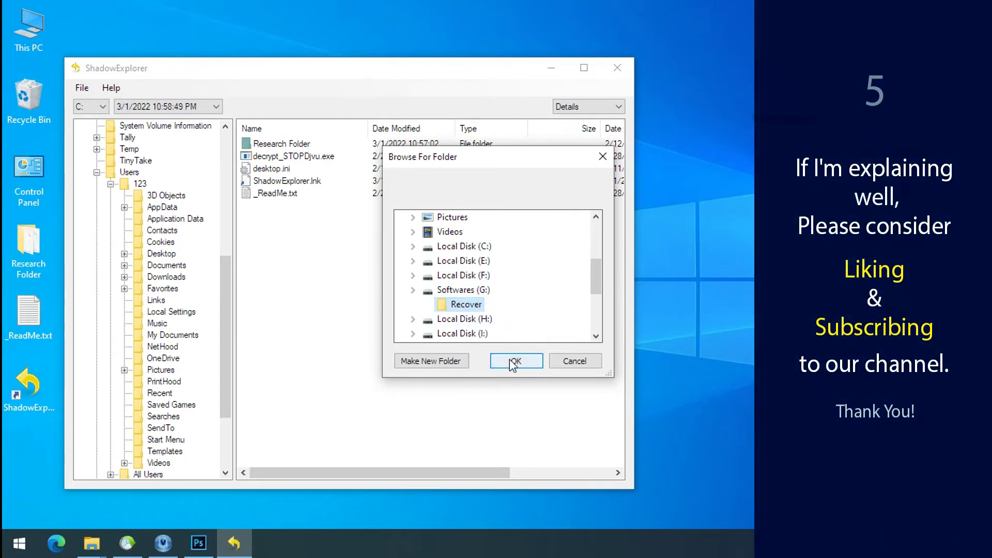
left_click(515, 361)
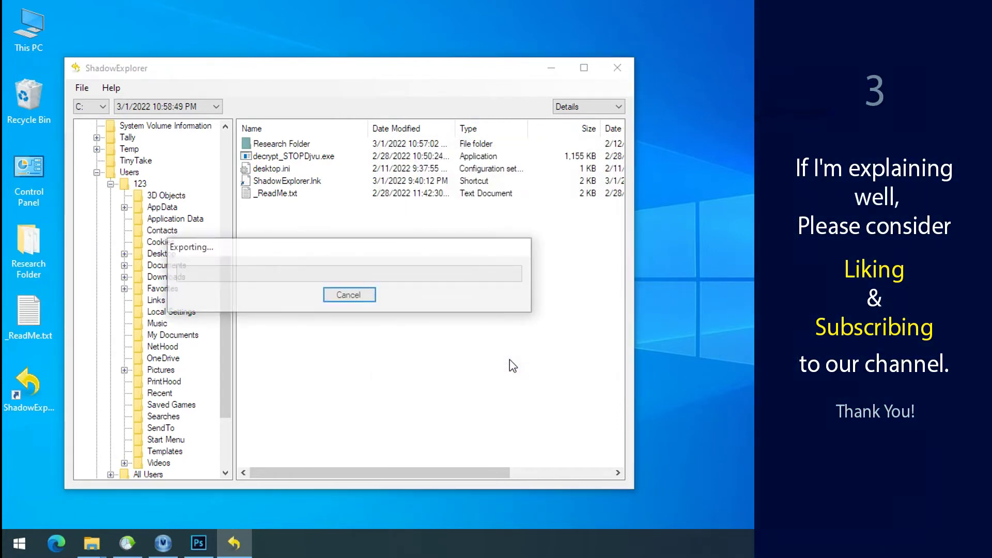
left_click(553, 73)
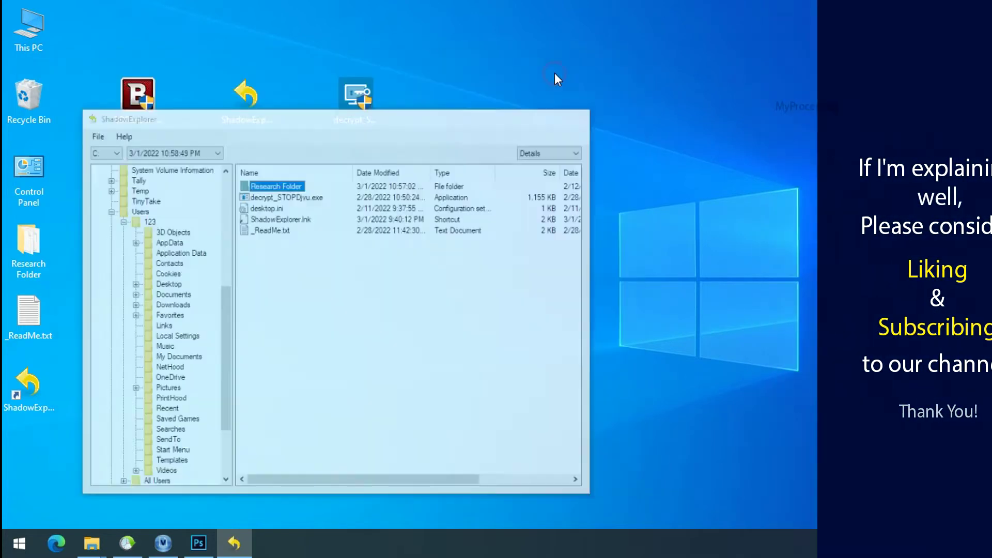
- Open G:\Recover\Research Folder, check its three Testing files, and switch to Large icons
left_click(93, 547)
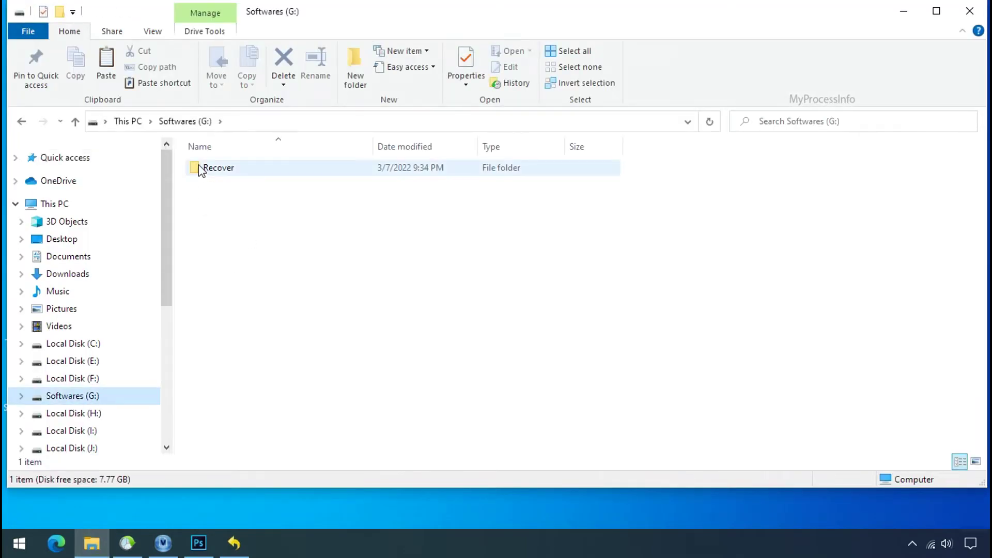
double_click(201, 171)
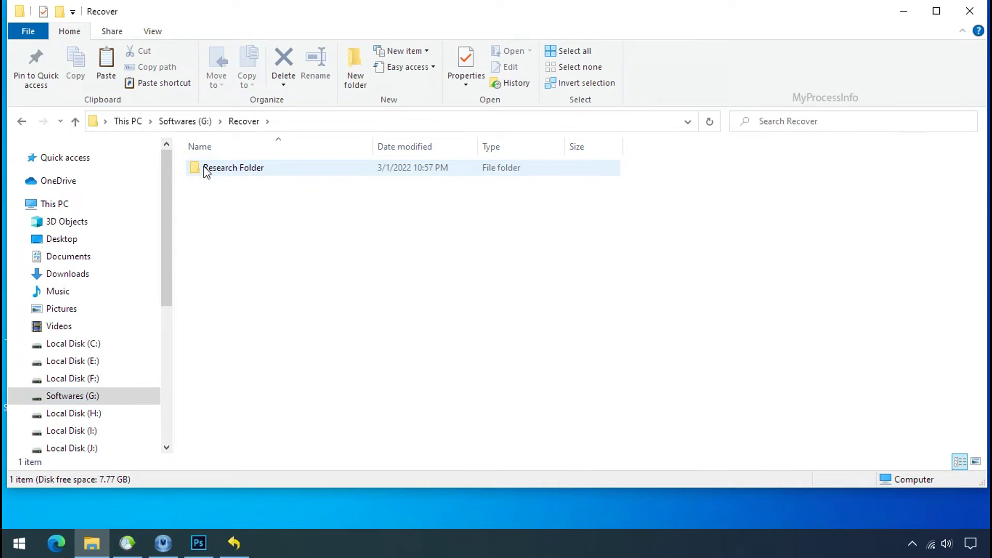
double_click(207, 169)
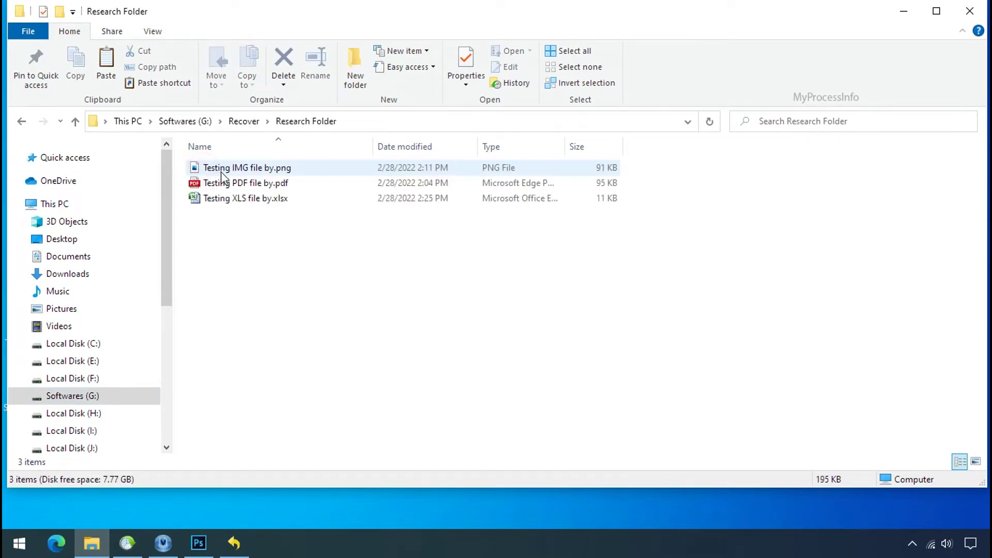
left_click(221, 170)
left_click(227, 183)
left_click(237, 199)
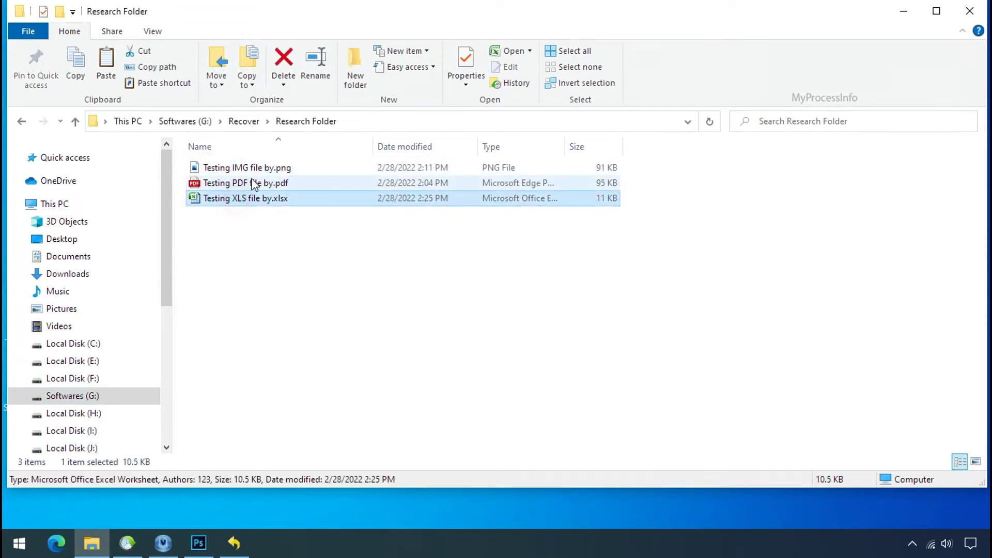
left_click(254, 170)
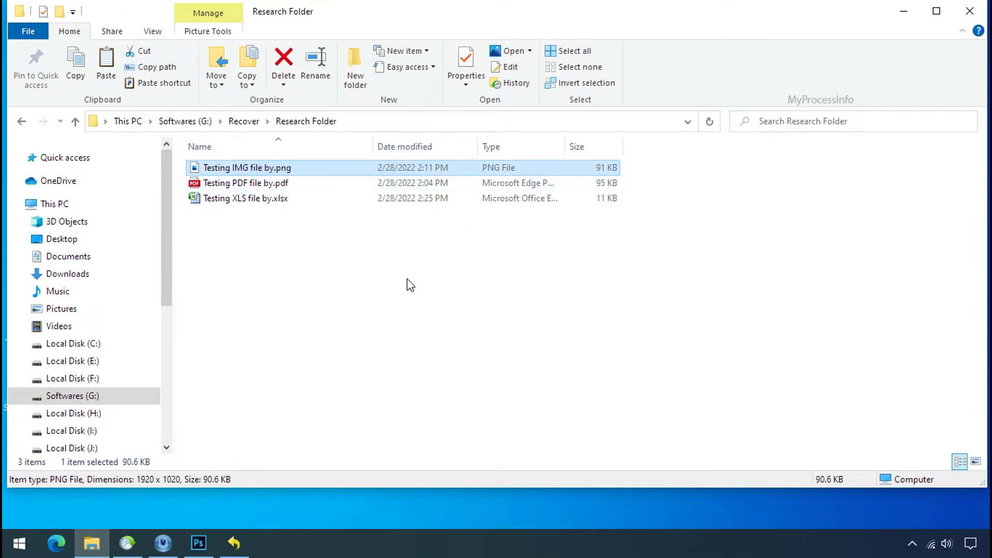
scroll(410, 287, "up", 4, "ctrl")
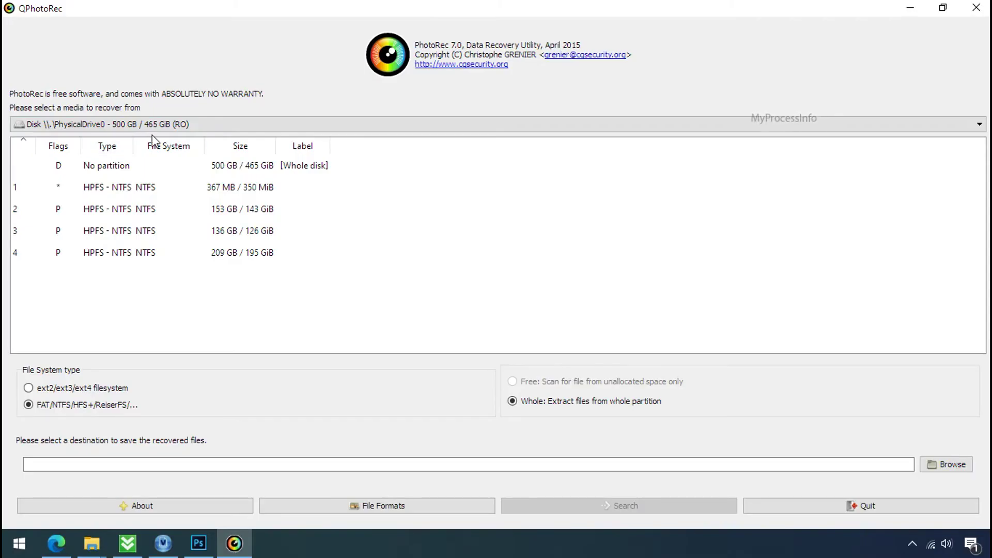
- Check QPhotoRec's media list without changing the disk, then run Windows11_Activation.exe from G:\RESEARCH
left_click(164, 130)
scroll(174, 197, "down", 1)
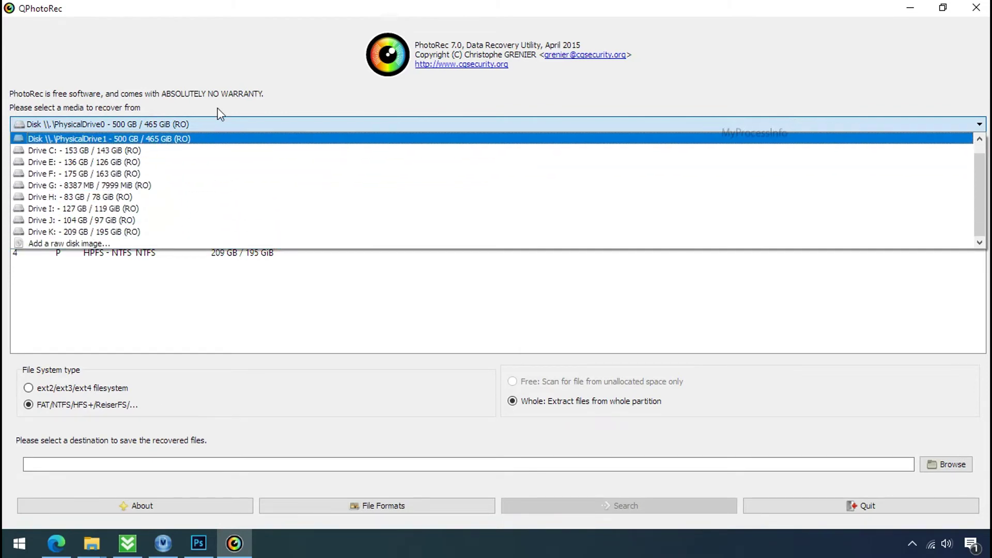
left_click(258, 75)
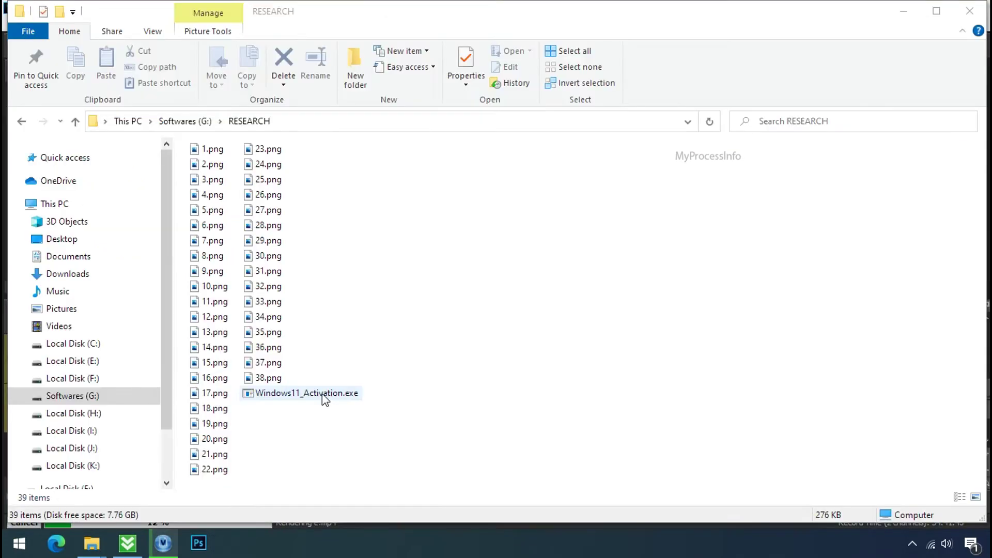
double_click(324, 398)
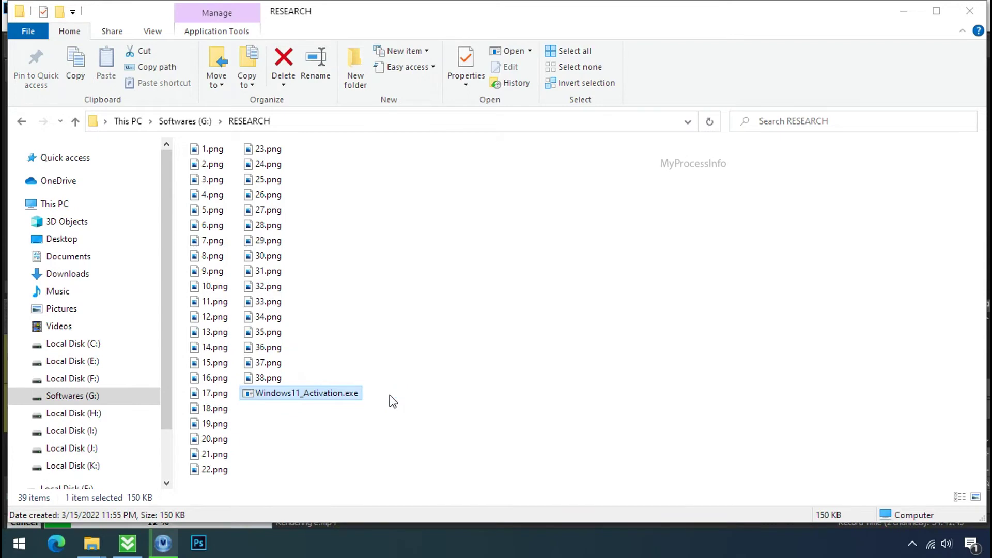
- Close the Edge TestDisk download page and select the testdisk zip archive on the desktop
left_click(152, 31)
left_click(82, 29)
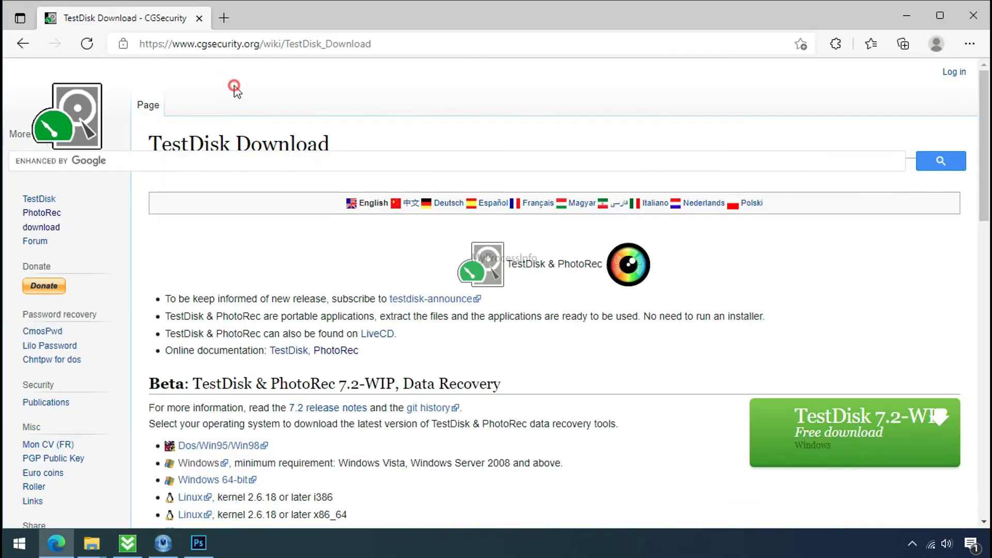
left_click(217, 46)
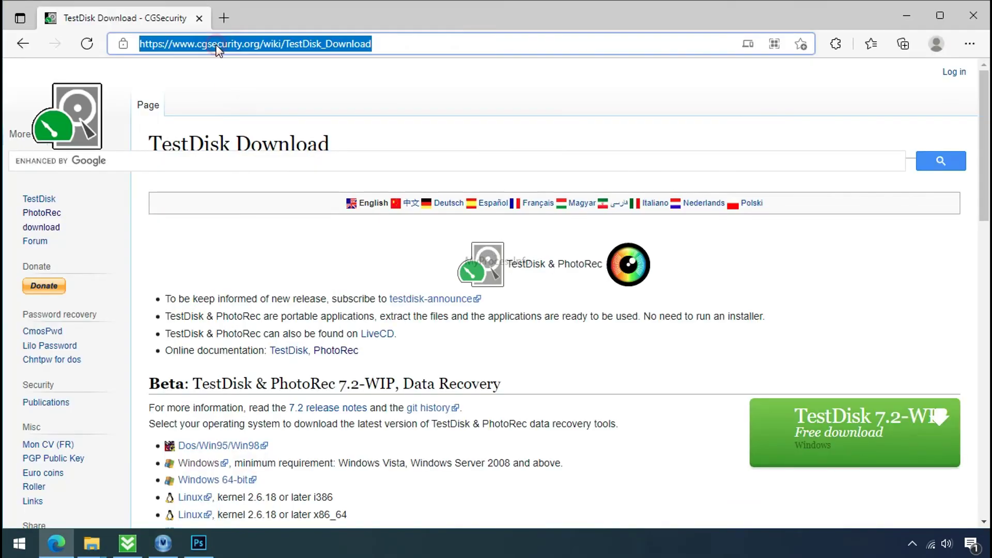
left_click(254, 95)
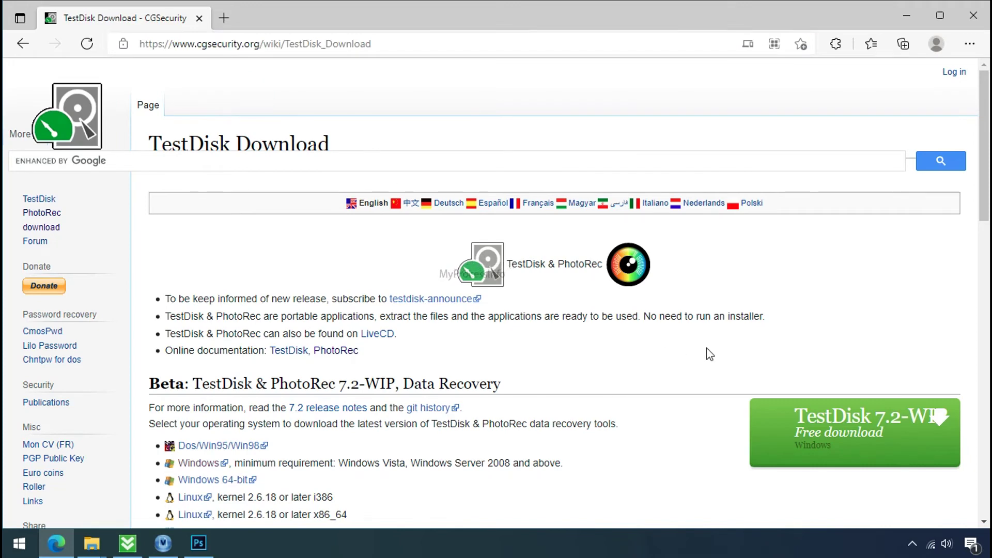
left_click(985, 23)
left_click(480, 112)
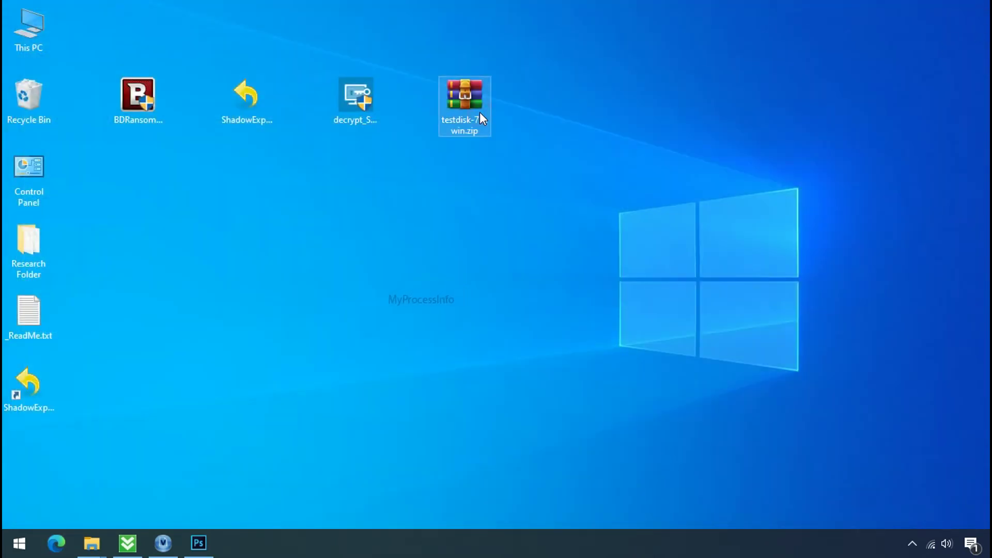
- Extract the testdisk zip to a testdisk-7.0.win folder and launch qphotorec_win.exe from it
right_click(480, 113)
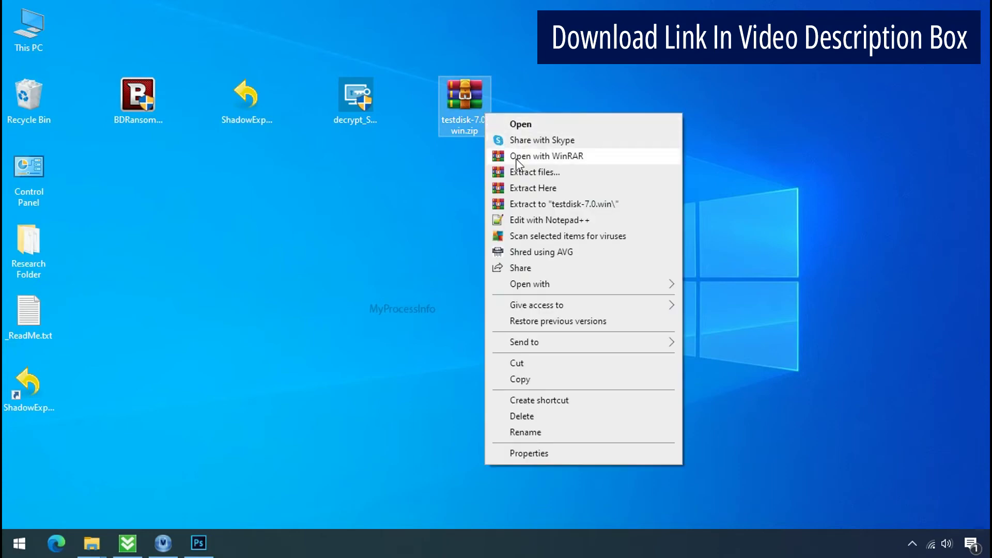
left_click(547, 205)
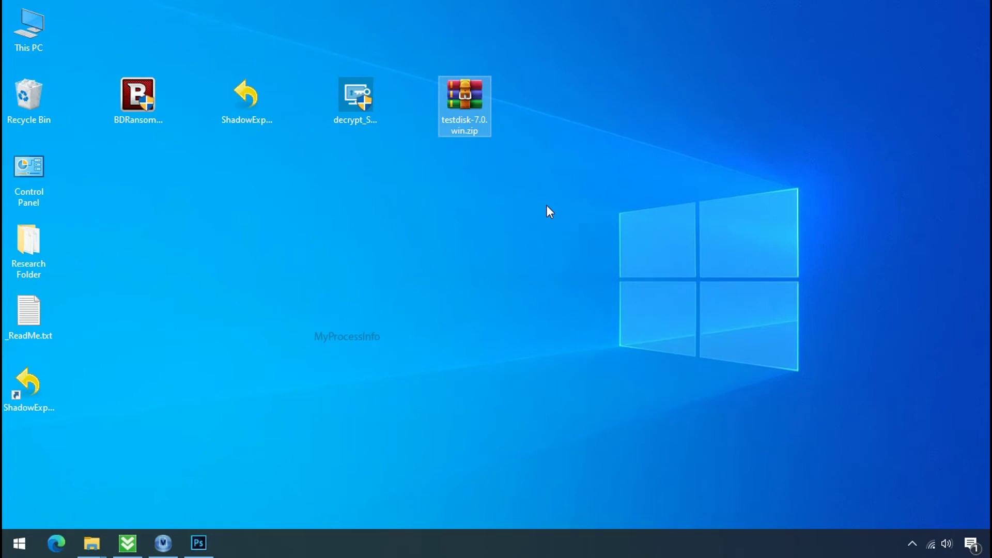
left_click(579, 132)
double_click(575, 103)
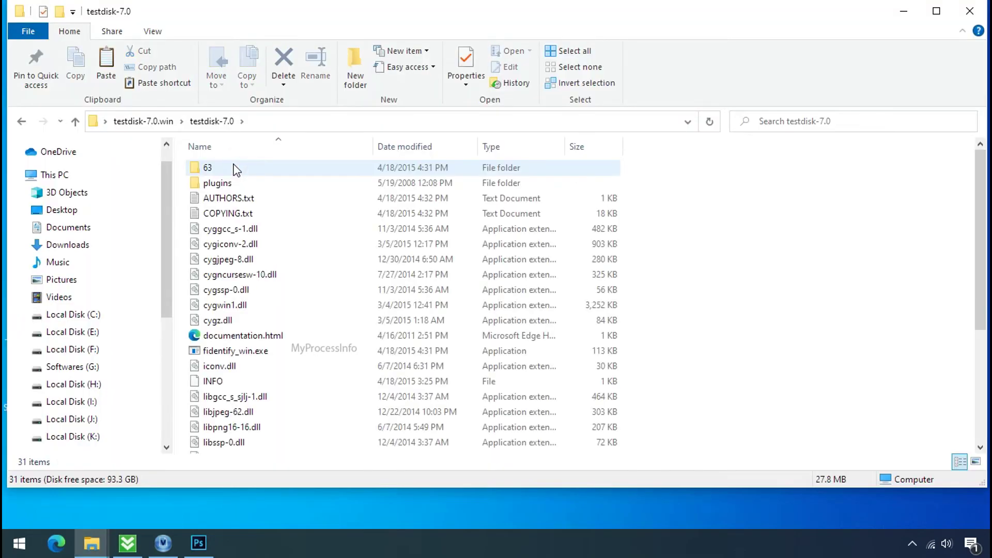
scroll(277, 341, "down", 4)
left_click(278, 341)
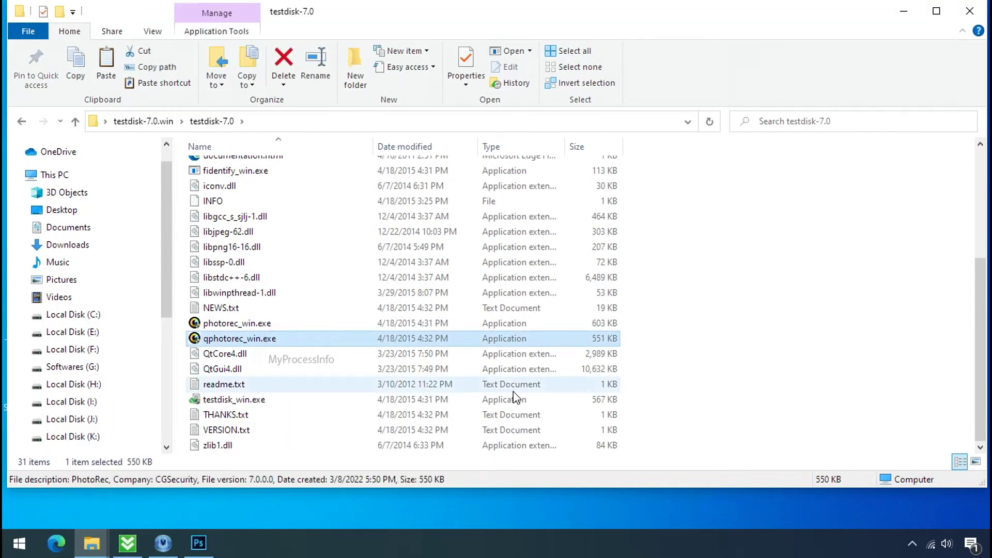
double_click(237, 339)
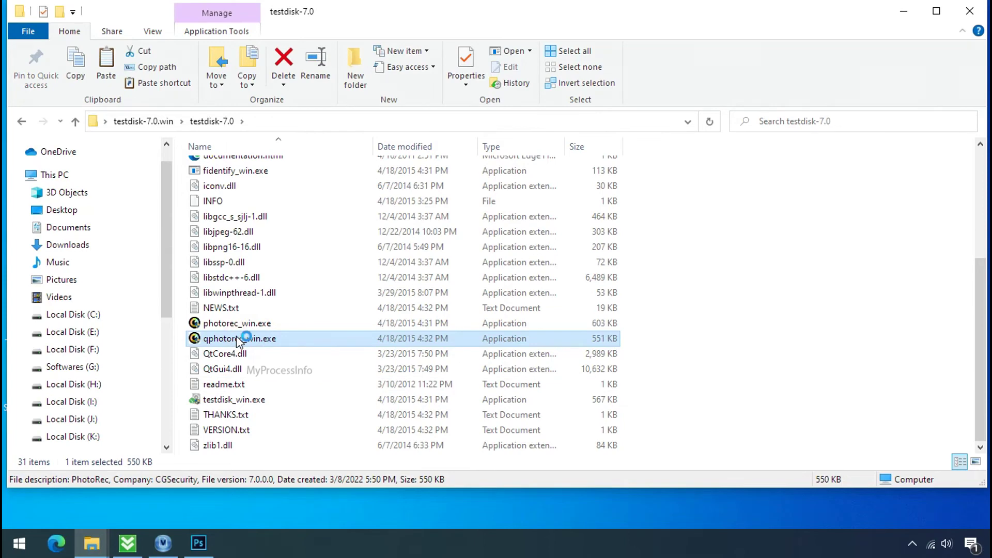
- Select Drive C as the source and reset the file formats to only jpg, pdf and png
left_click(198, 125)
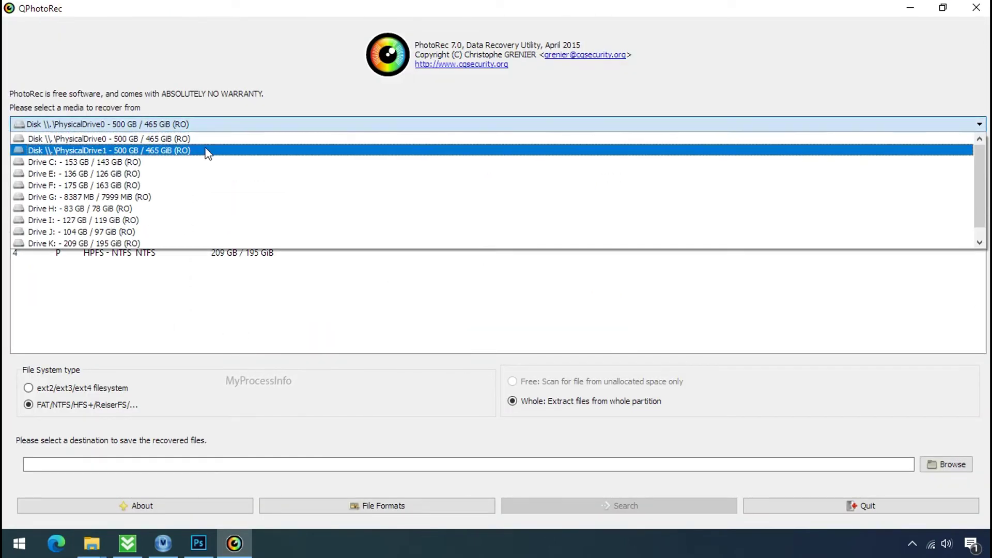
left_click(206, 160)
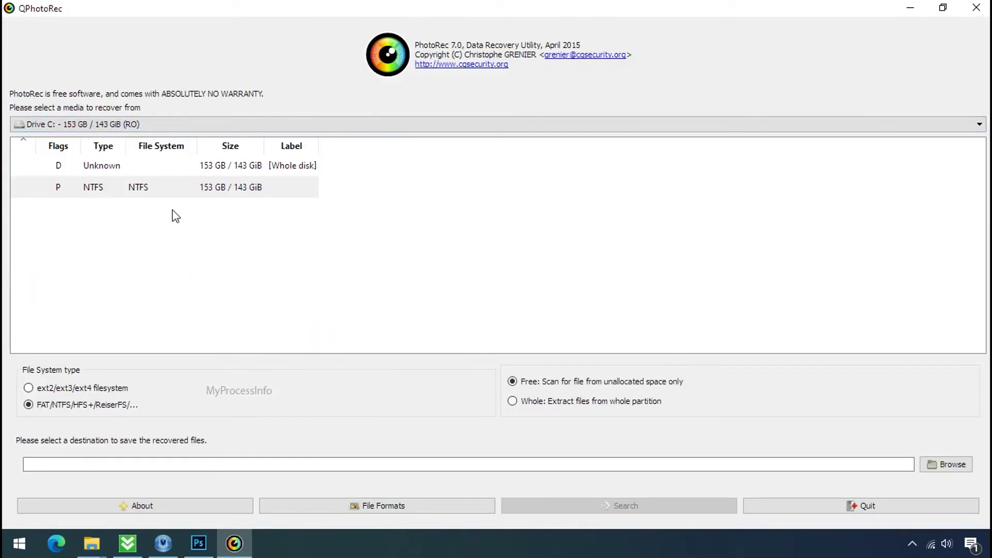
left_click(364, 506)
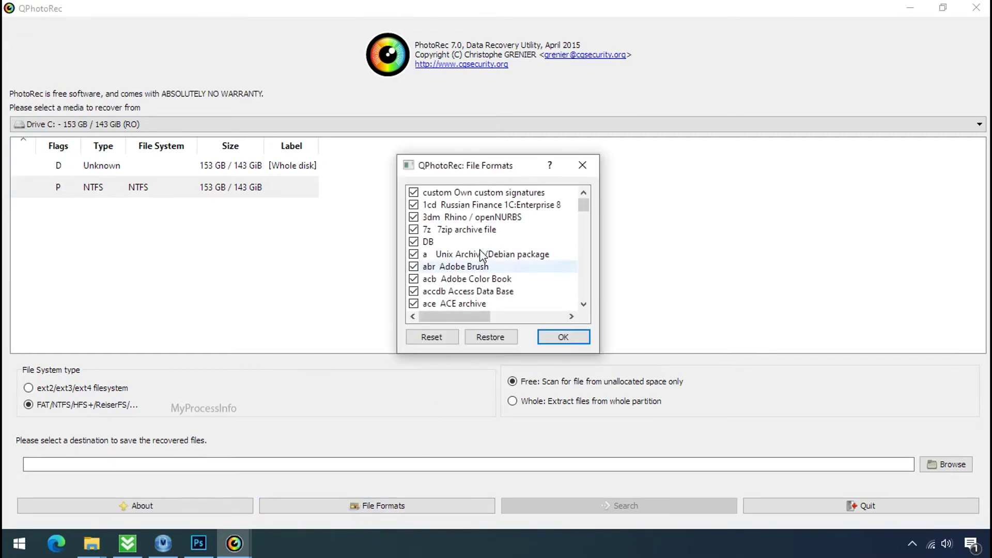
left_click(443, 338)
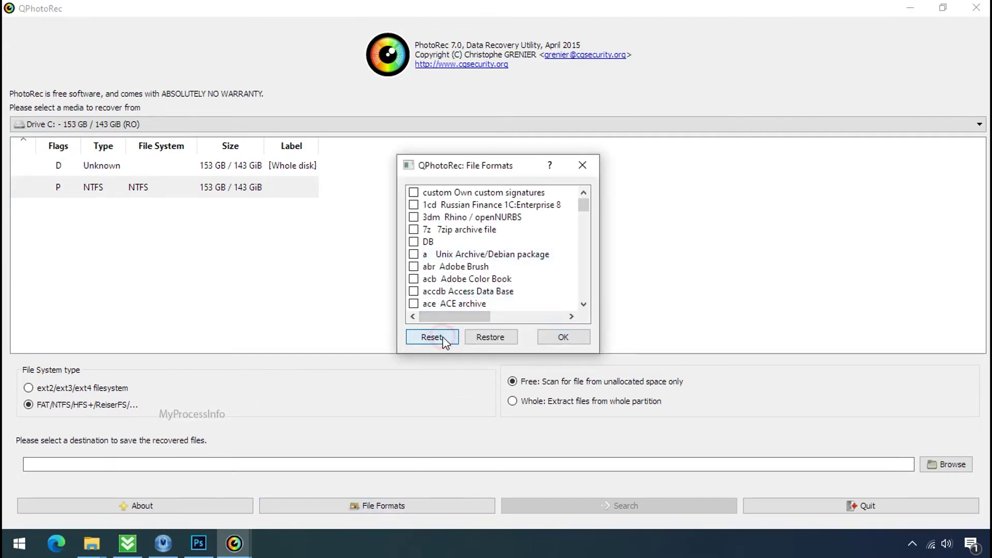
left_click(446, 277)
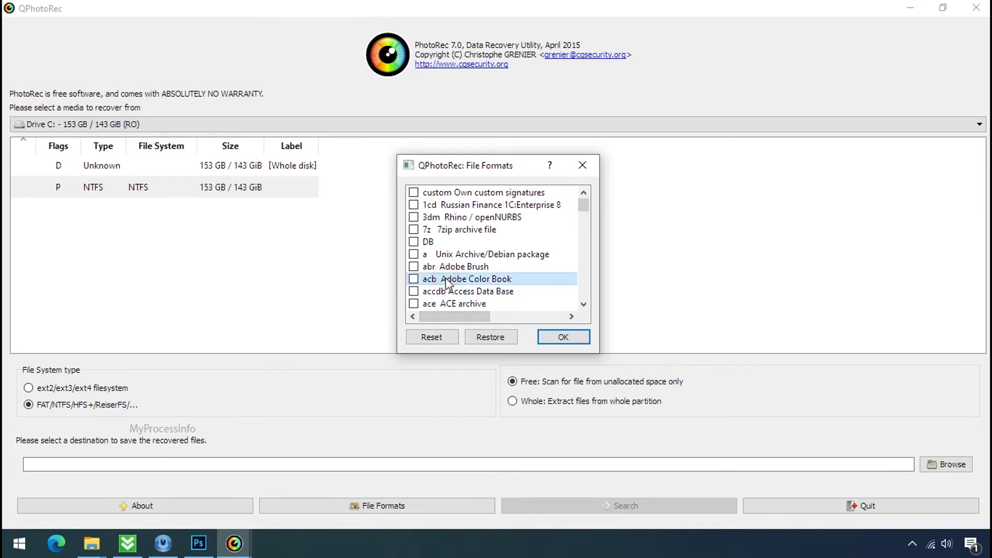
key("j")
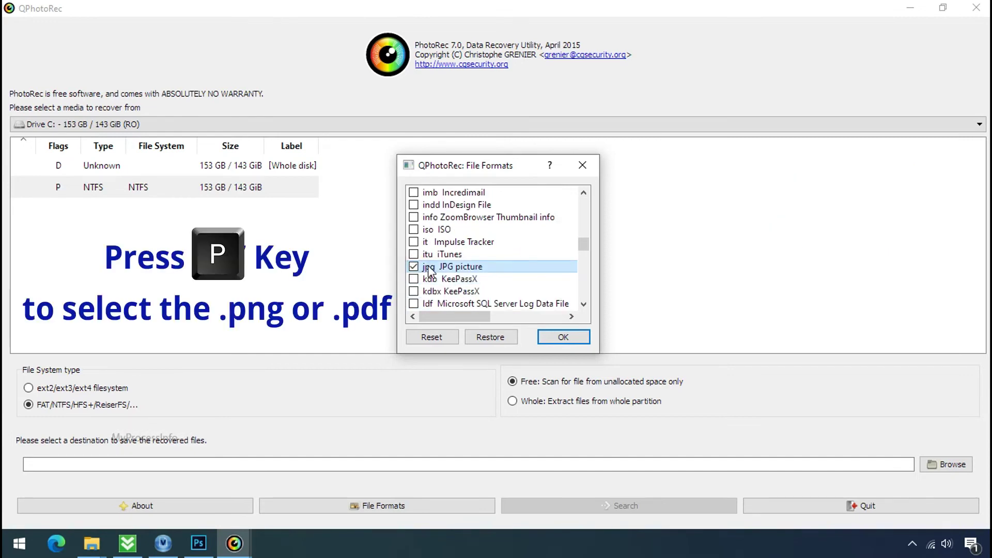
key("p")
scroll(455, 245, "down", 2)
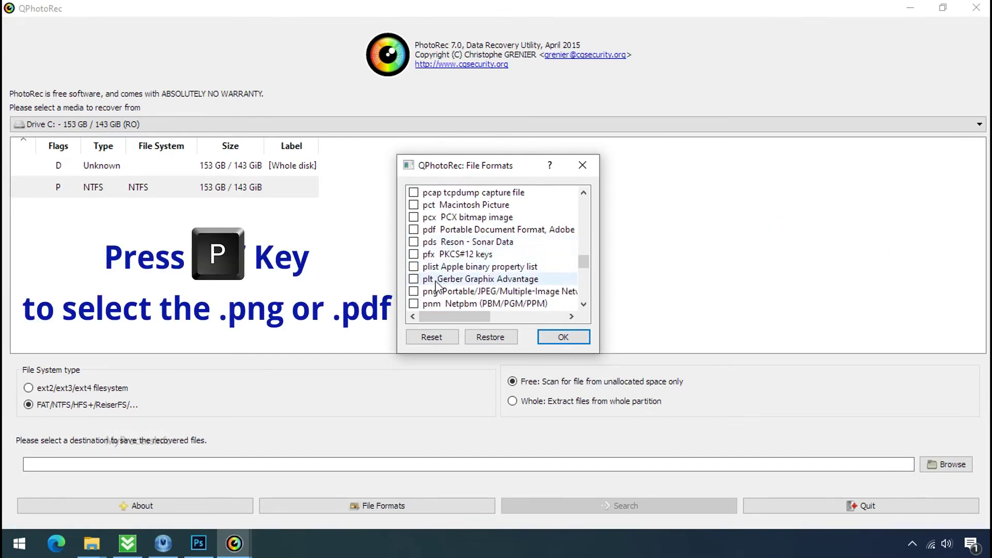
left_click(413, 291)
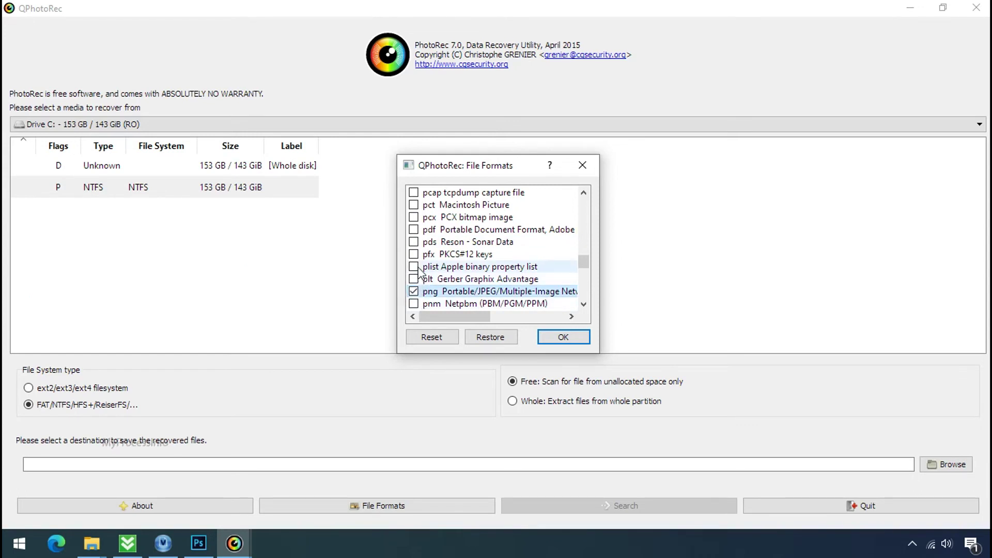
left_click(561, 340)
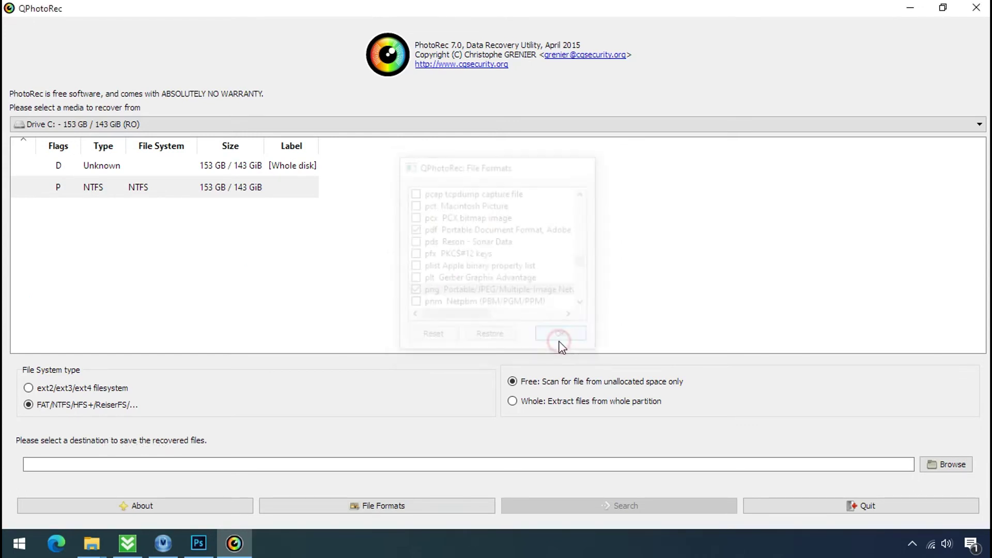
- Make a new folder named Recovery on drive G: and choose it as the destination
left_click(965, 468)
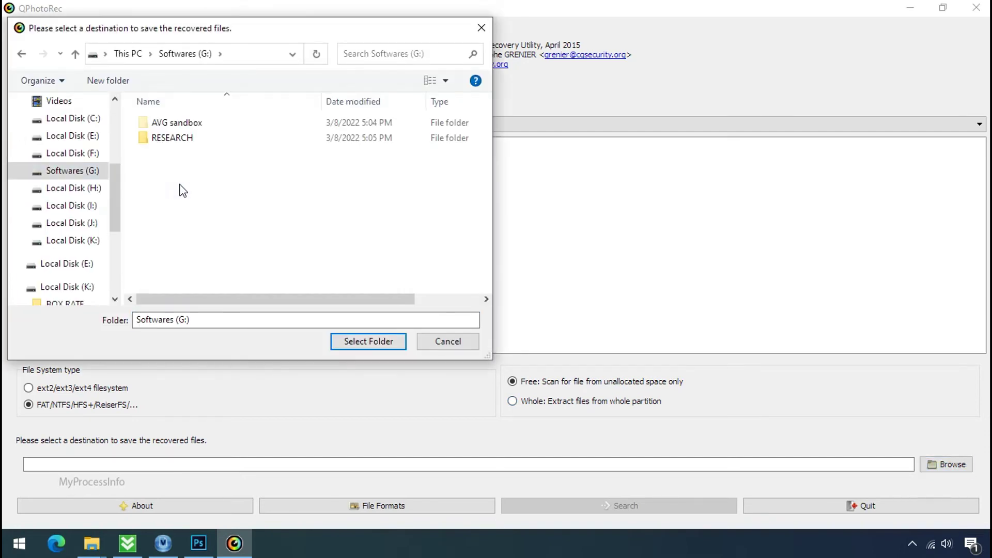
right_click(177, 183)
mouse_move(341, 353)
left_click(411, 355)
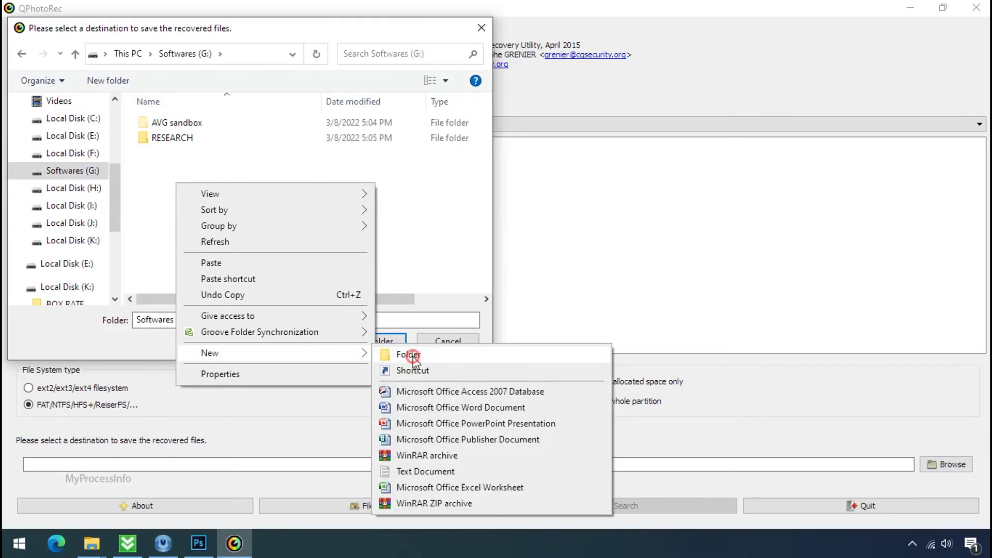
type("Recovery")
key("Return")
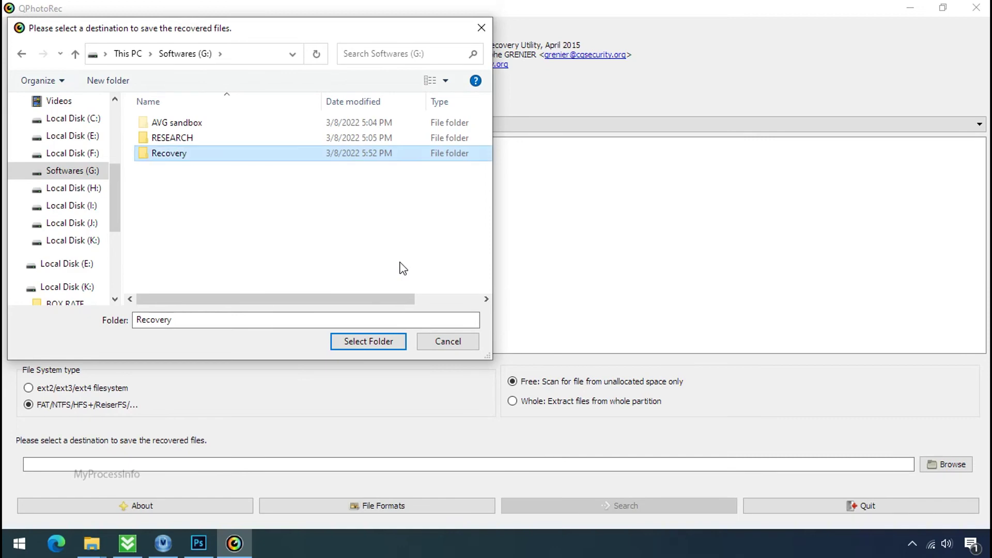
left_click(368, 346)
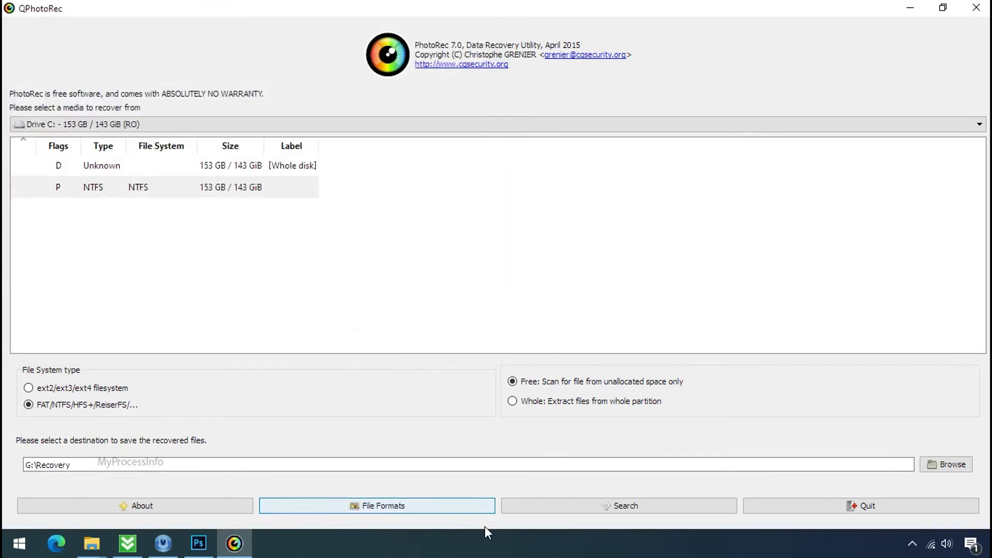
- Start the Drive C search and restore down the QPhotoRec window
left_click(627, 507)
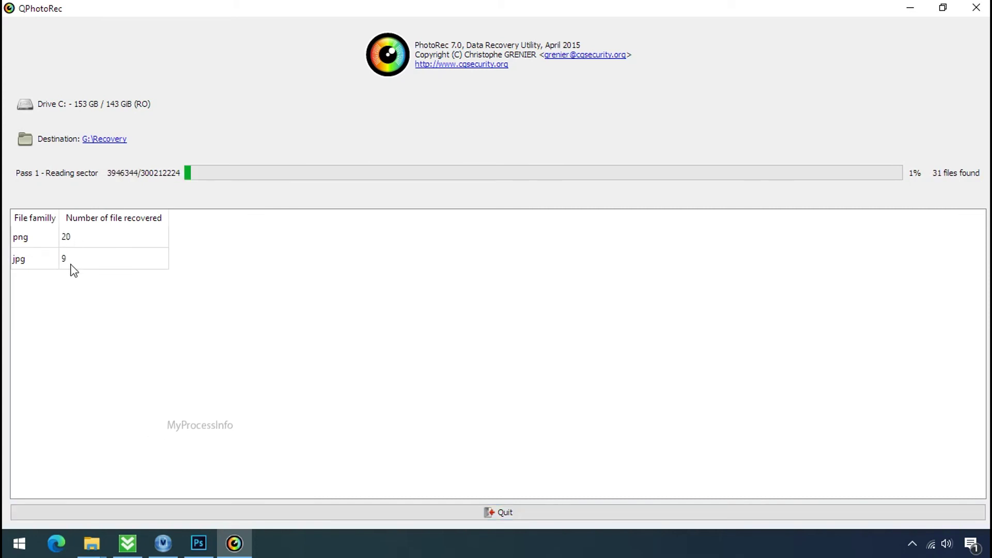
left_click(943, 8)
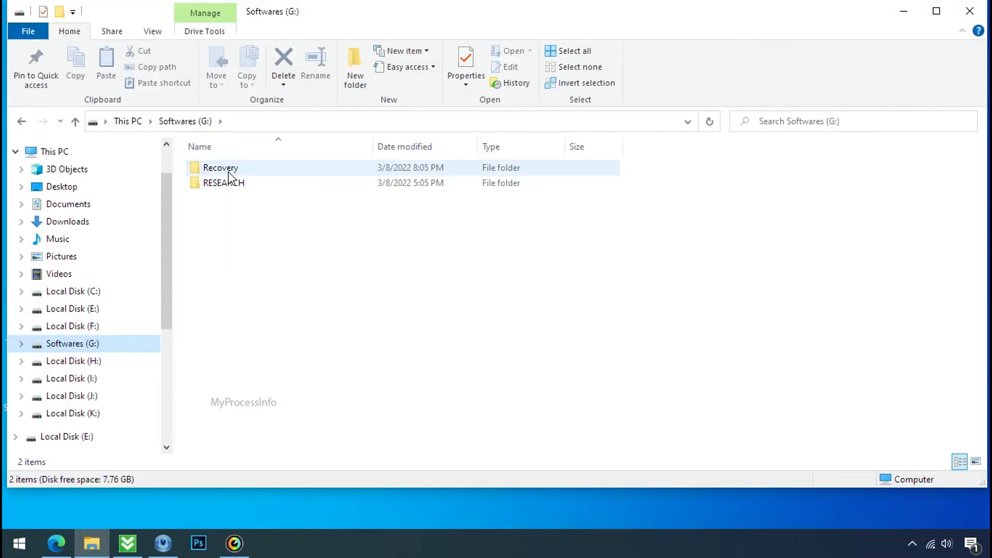
- Open G:\Recovery\recup_dir.3 and scroll through the recovered png, jpg and pdf files
double_click(224, 169)
left_click(231, 183)
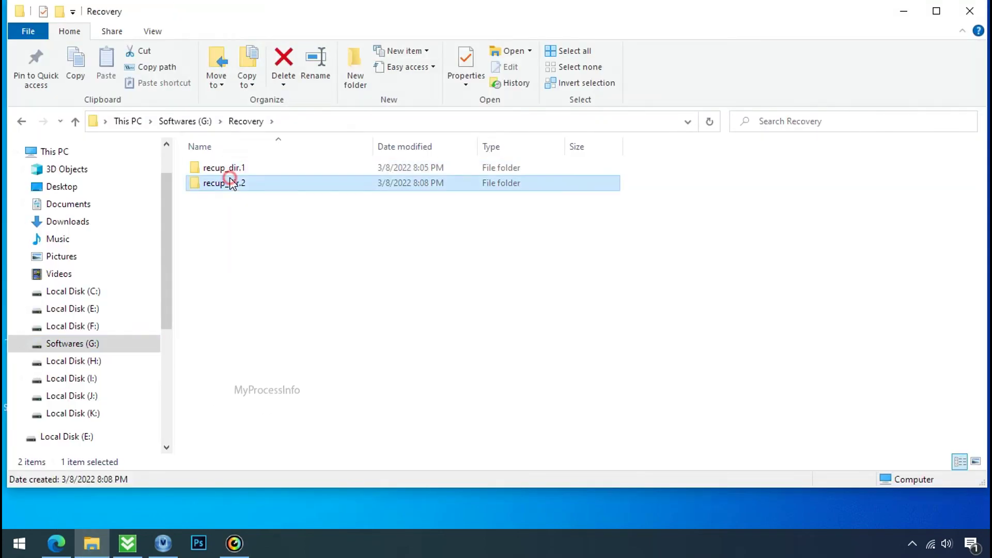
double_click(227, 199)
scroll(297, 241, "down", 3)
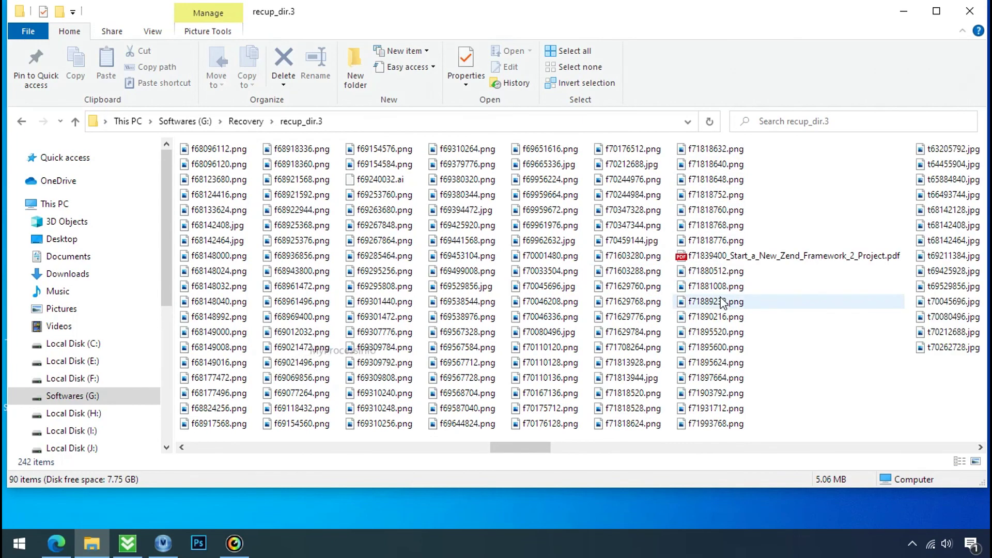
scroll(715, 317, "right", 5)
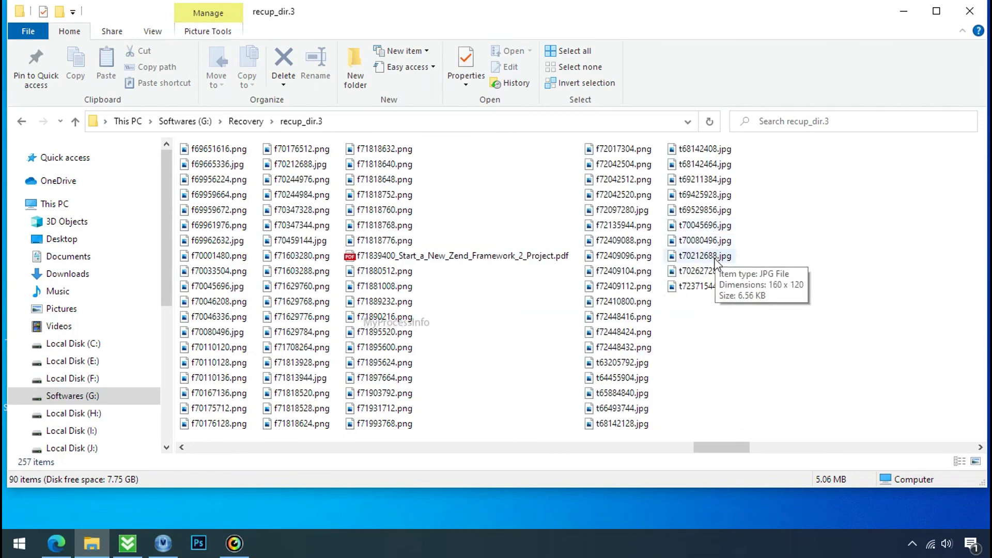
scroll(709, 345, "right", 3)
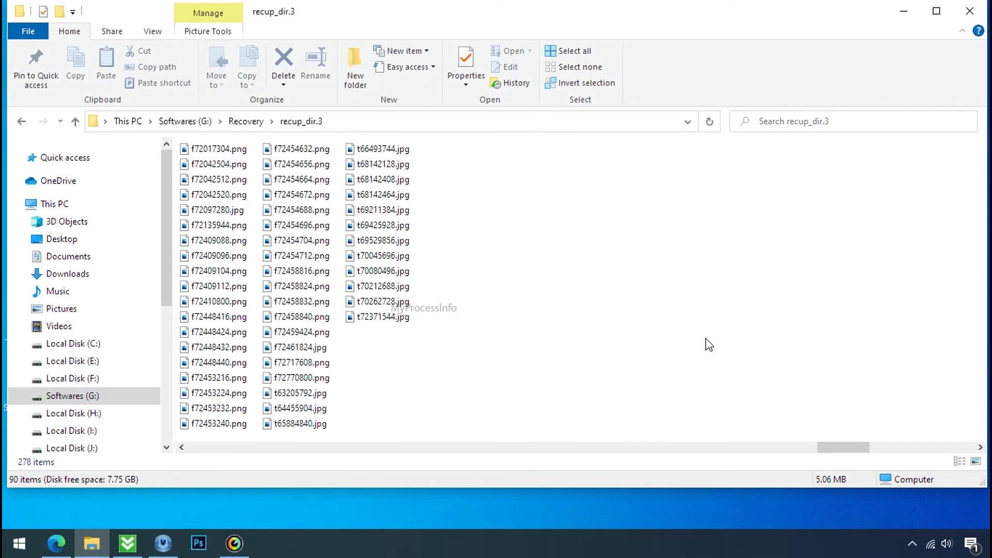